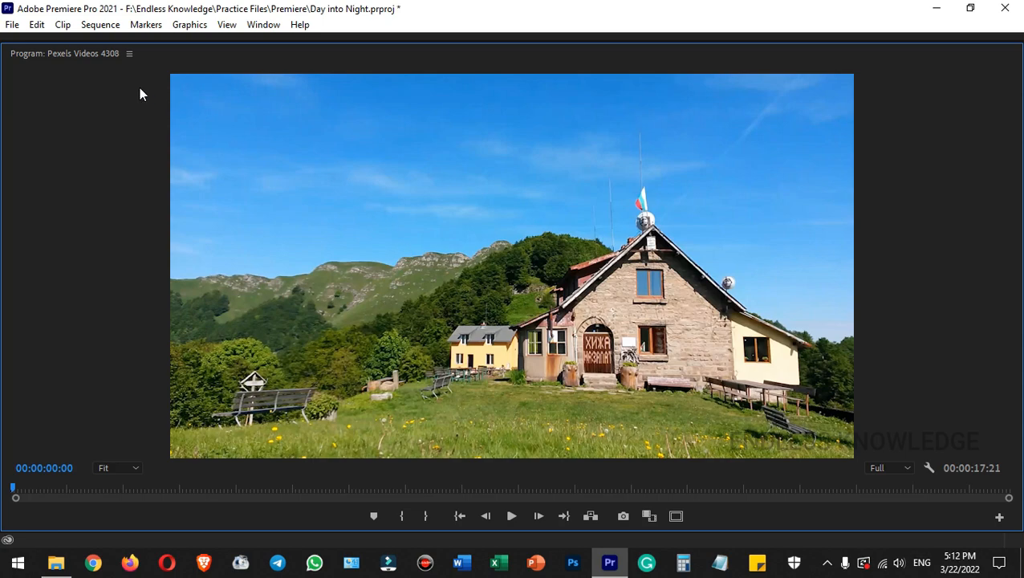
- Create a 1920 × 1080, 30 fps adjustment layer and place it on V2 over the full length of the video clip
double_click(89, 54)
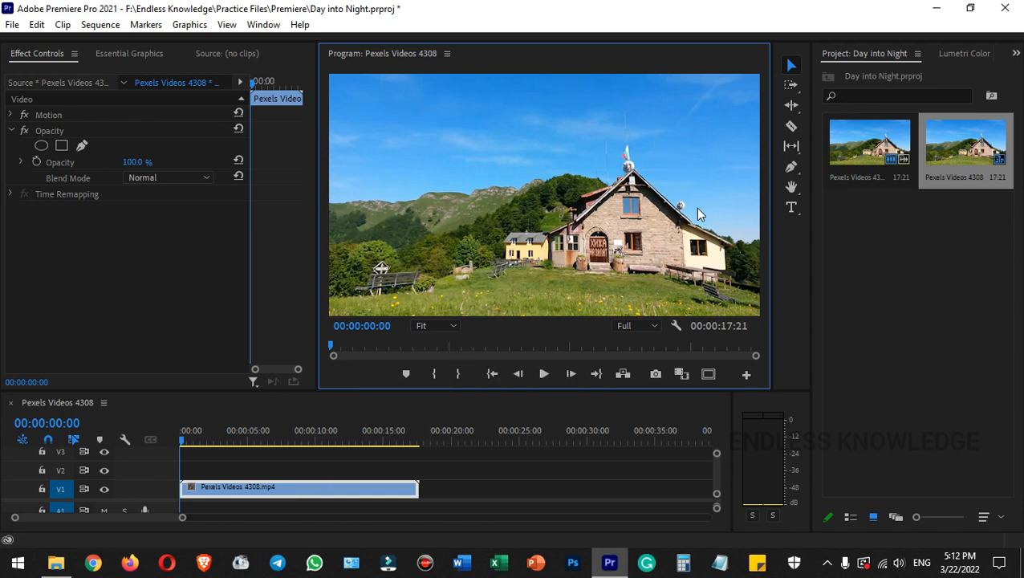
right_click(891, 252)
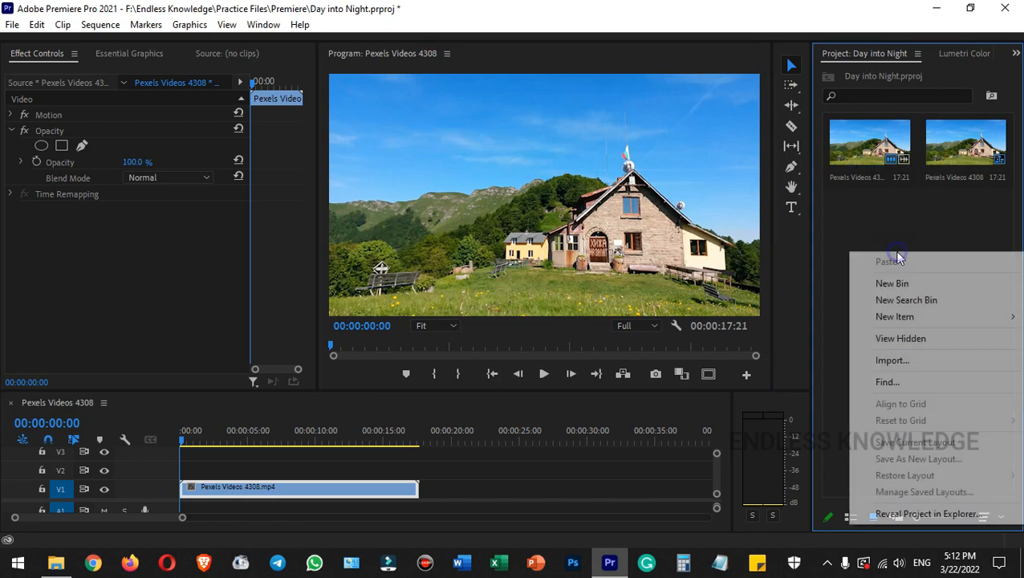
mouse_move(857, 318)
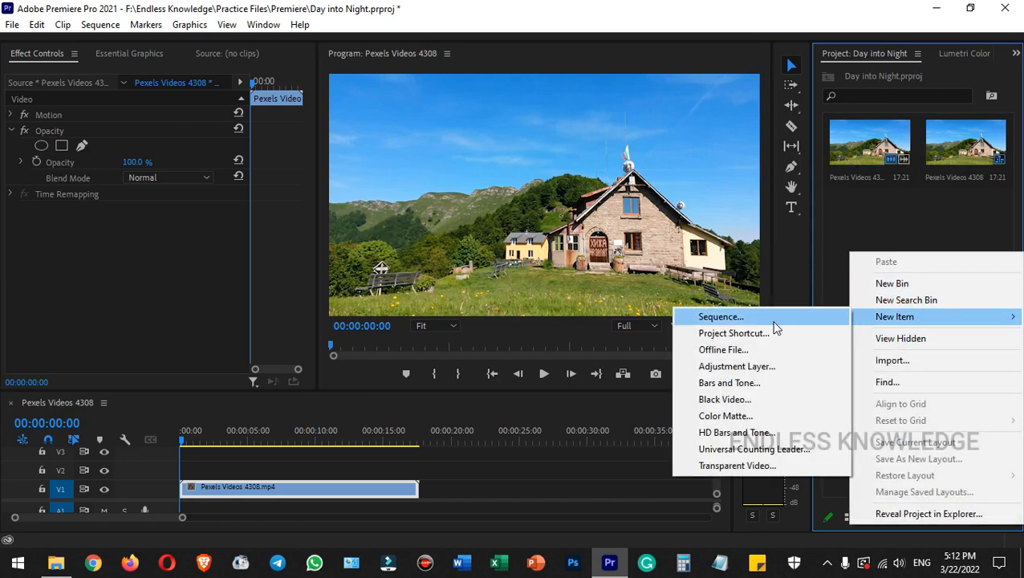
left_click(733, 367)
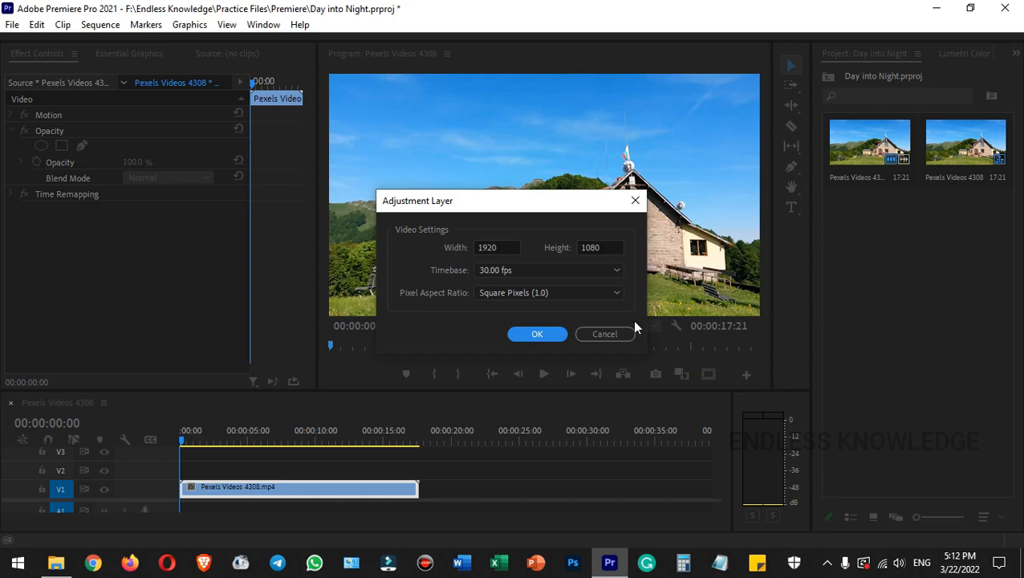
left_click(538, 335)
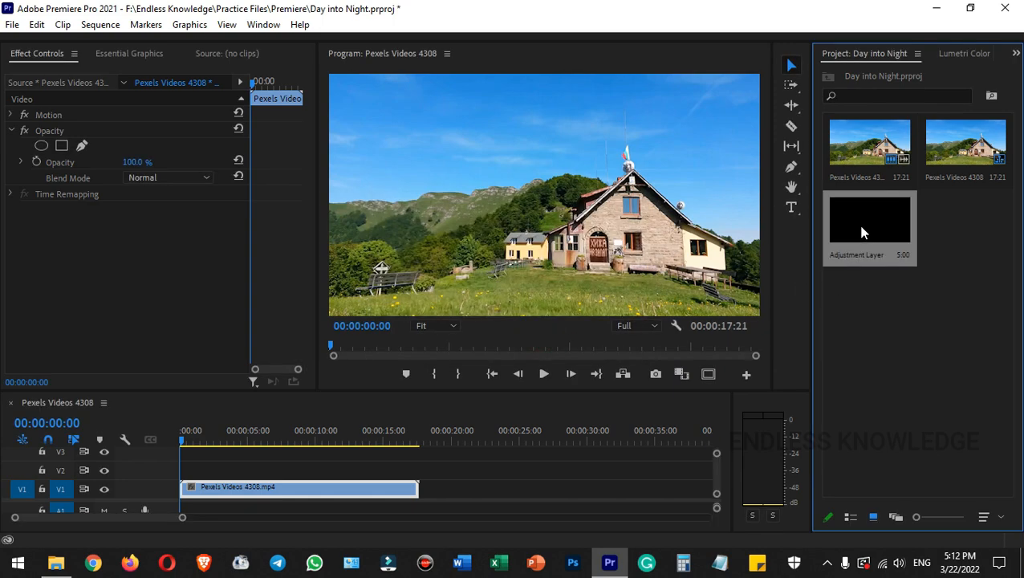
left_click_drag(871, 221, 423, 466)
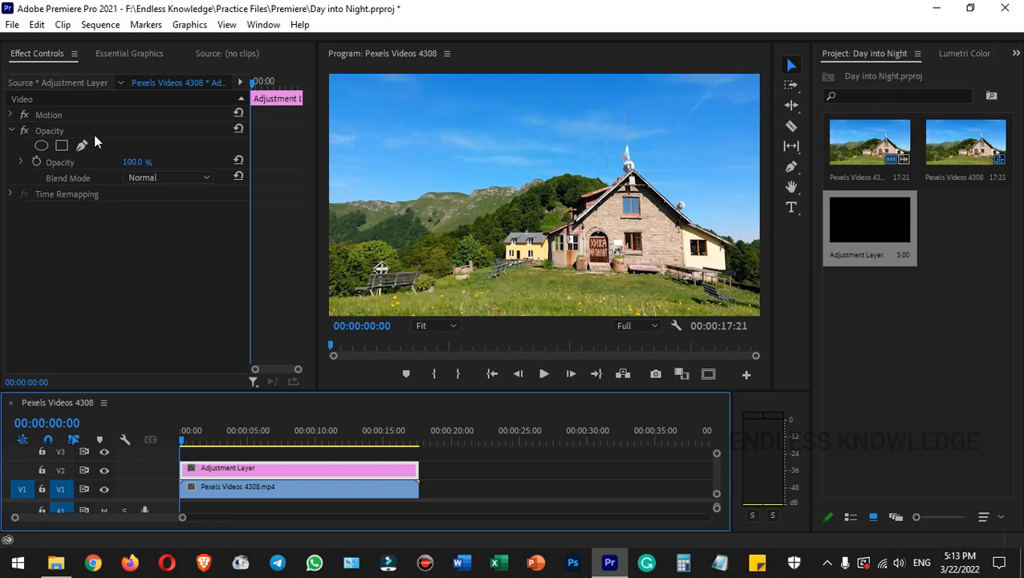
- Add a free-draw bezier opacity mask to the adjustment layer
left_click(53, 54)
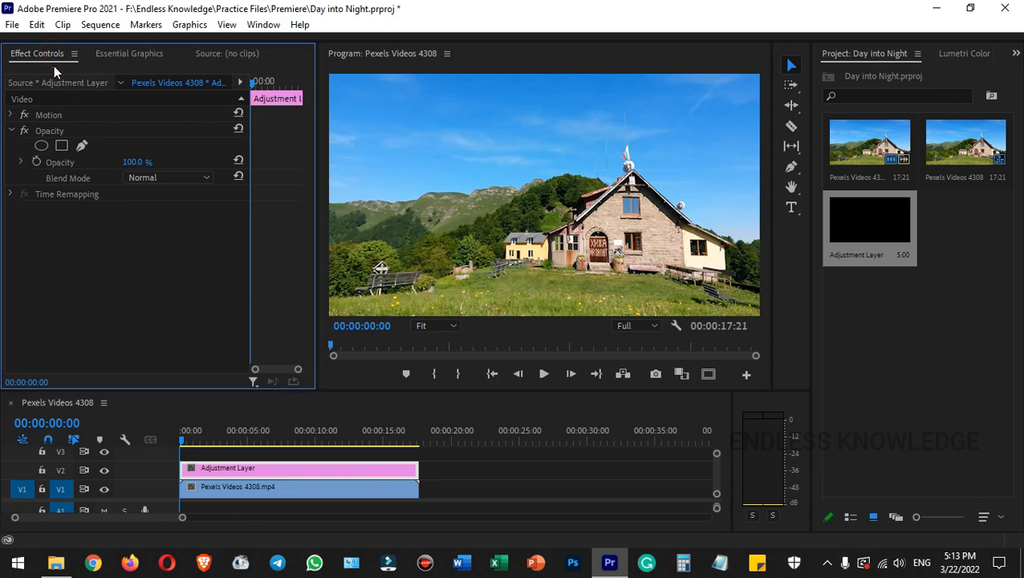
left_click(58, 131)
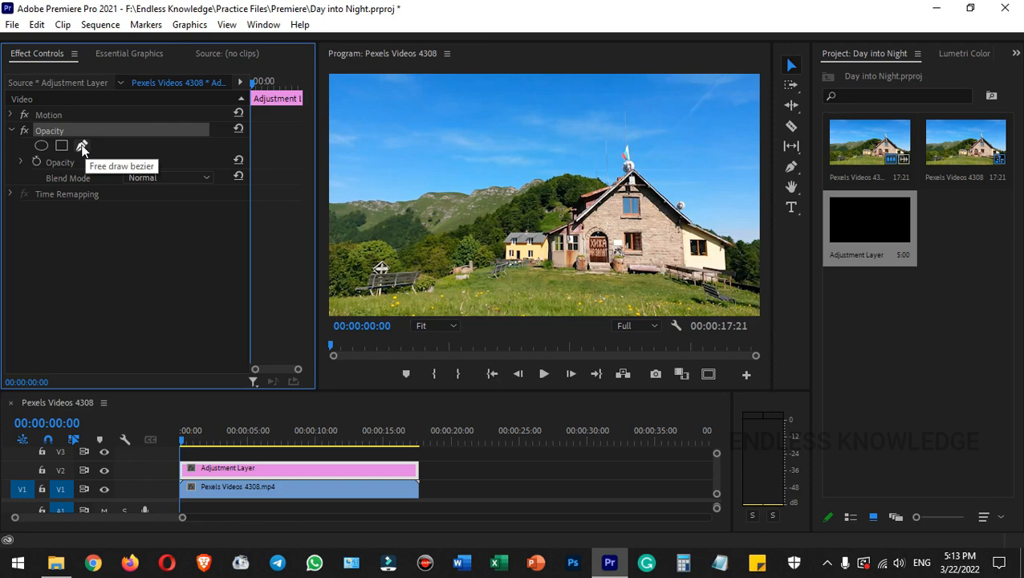
left_click(81, 146)
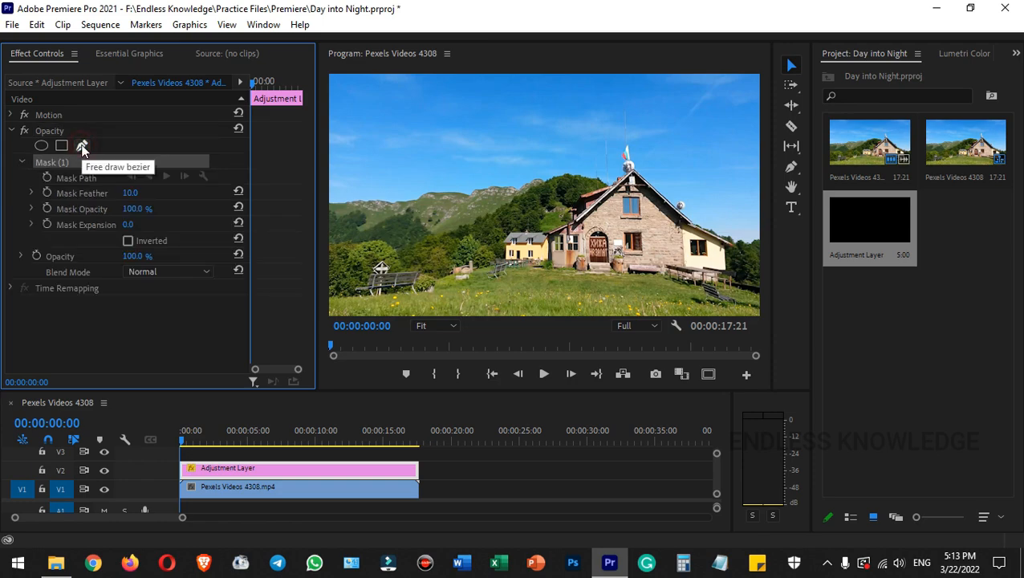
- Begin the mask path outside the frame's left edge and trace the treetops across to just before the small yellow house
left_click(434, 329)
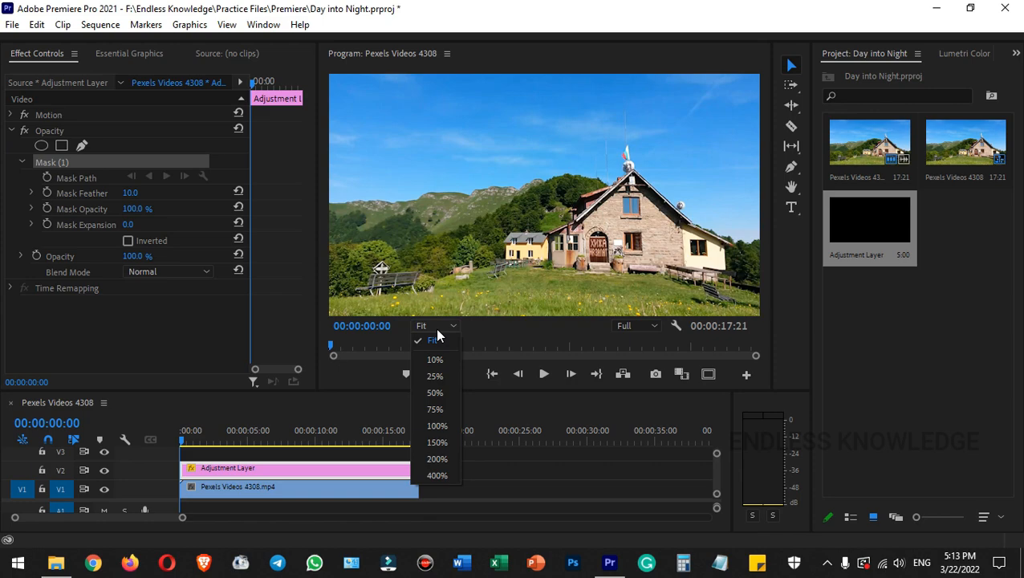
left_click(445, 426)
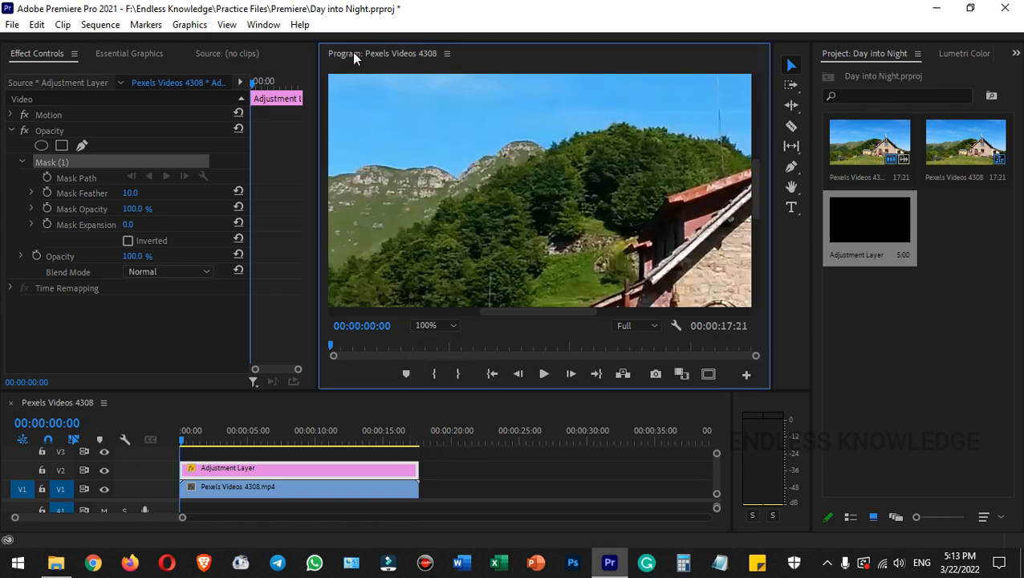
double_click(352, 52)
left_click_drag(441, 454, 153, 458)
left_click_drag(1013, 266, 1008, 297)
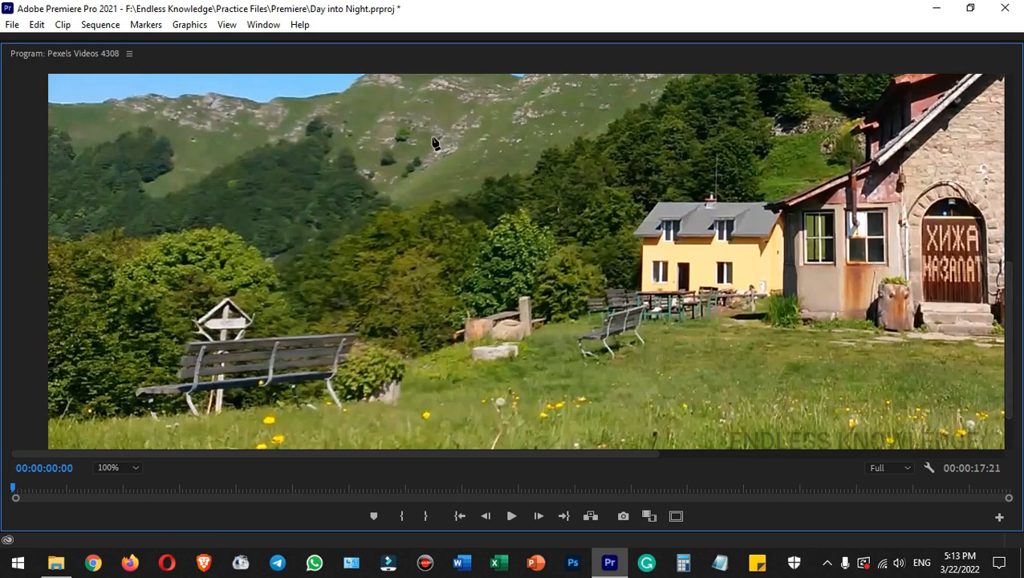
left_click(35, 236)
left_click(88, 238)
left_click(178, 230)
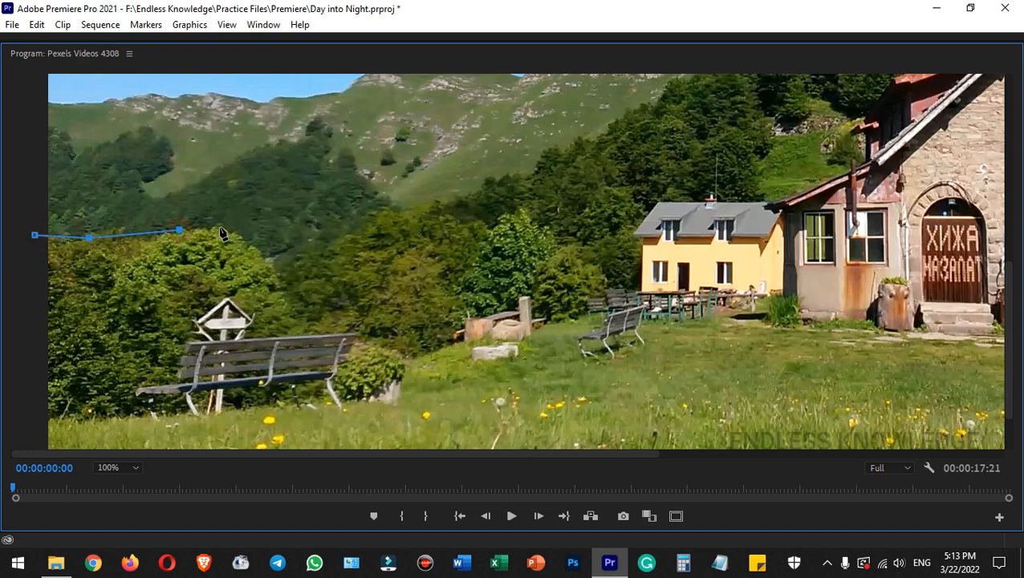
left_click(236, 230)
left_click(276, 263)
left_click(329, 269)
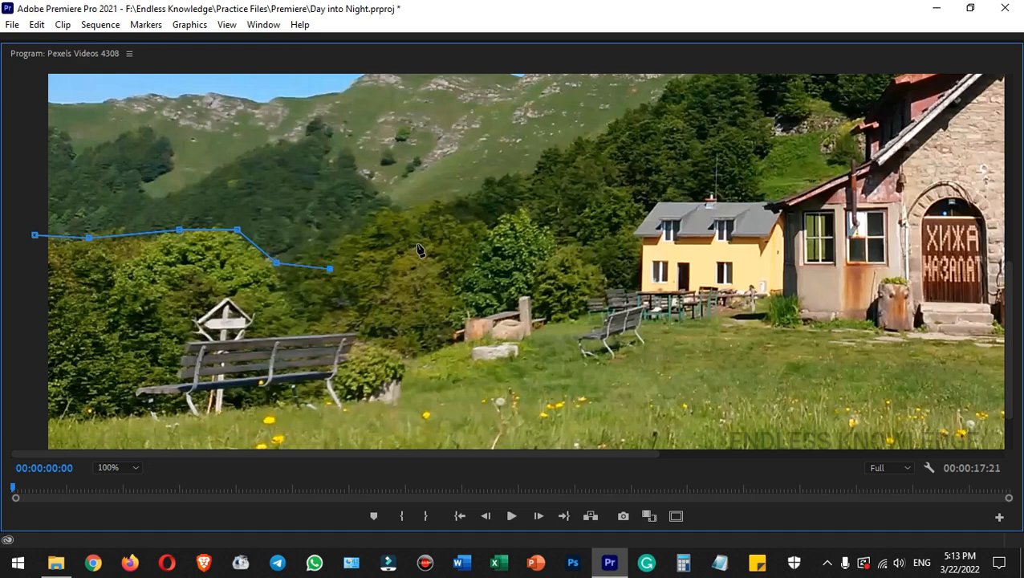
left_click(423, 238)
left_click(519, 212)
left_click(598, 217)
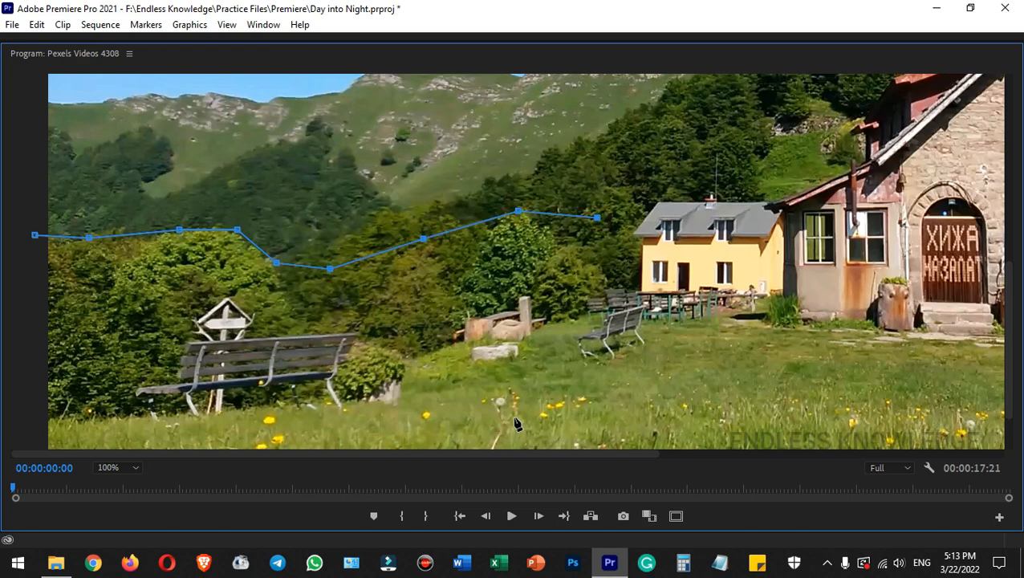
- Continue the mask path over the yellow house, the stone house's roofline and the satellite dish, ending beyond the frame's right edge
left_click(124, 468)
left_click(120, 419)
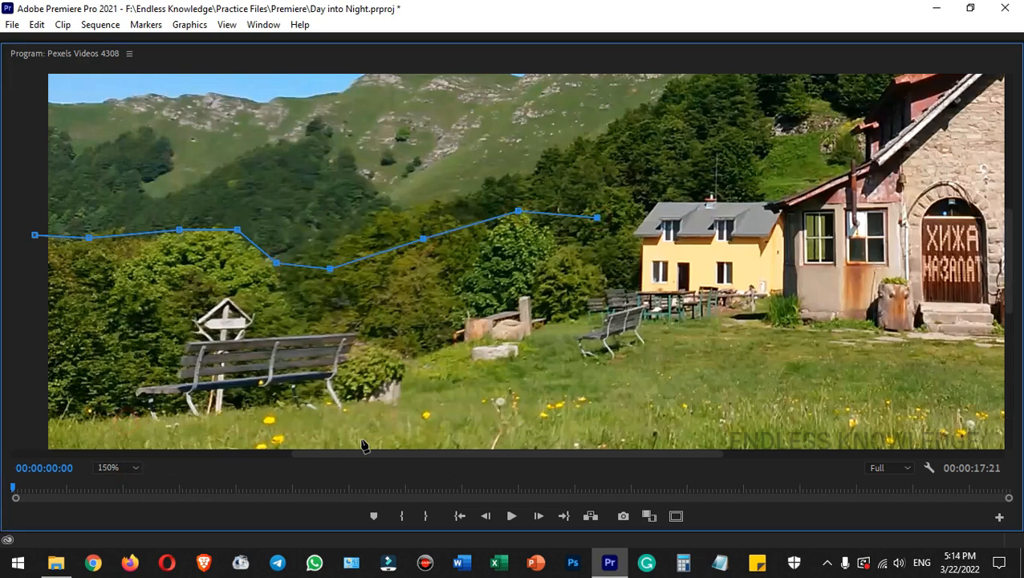
left_click_drag(1008, 265, 1010, 305)
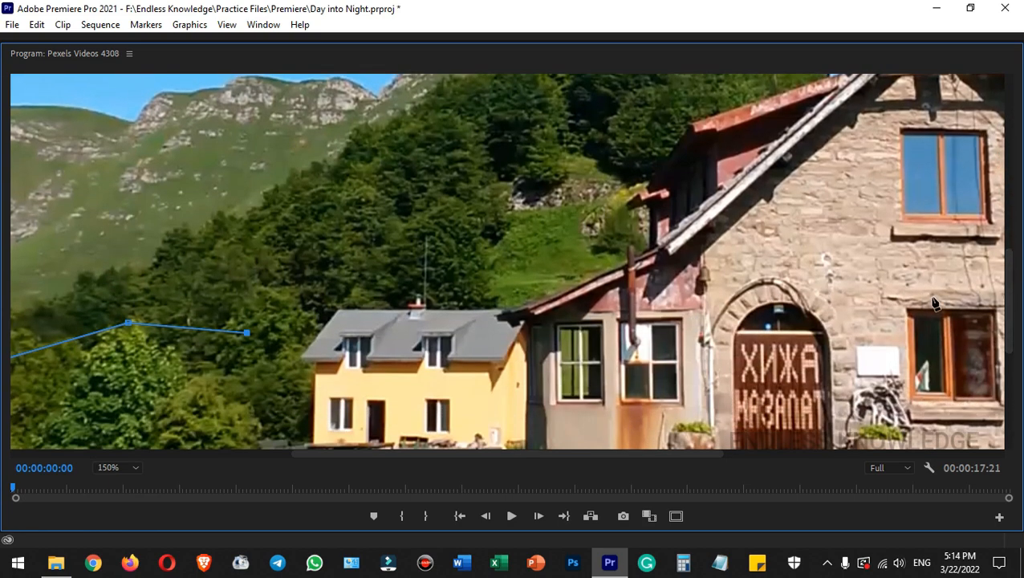
left_click(326, 318)
left_click(338, 303)
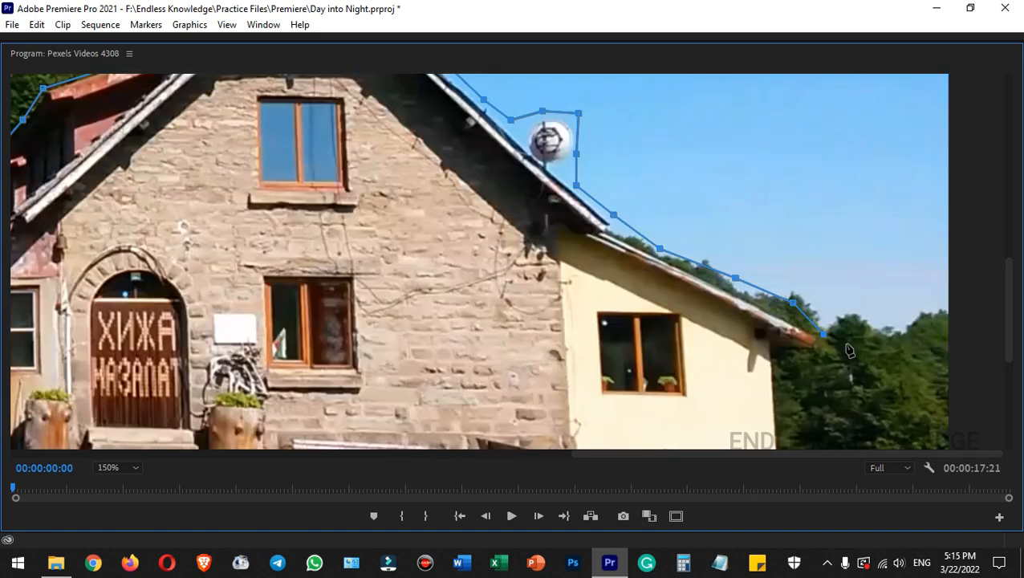
left_click(875, 351)
left_click(949, 355)
left_click(971, 361)
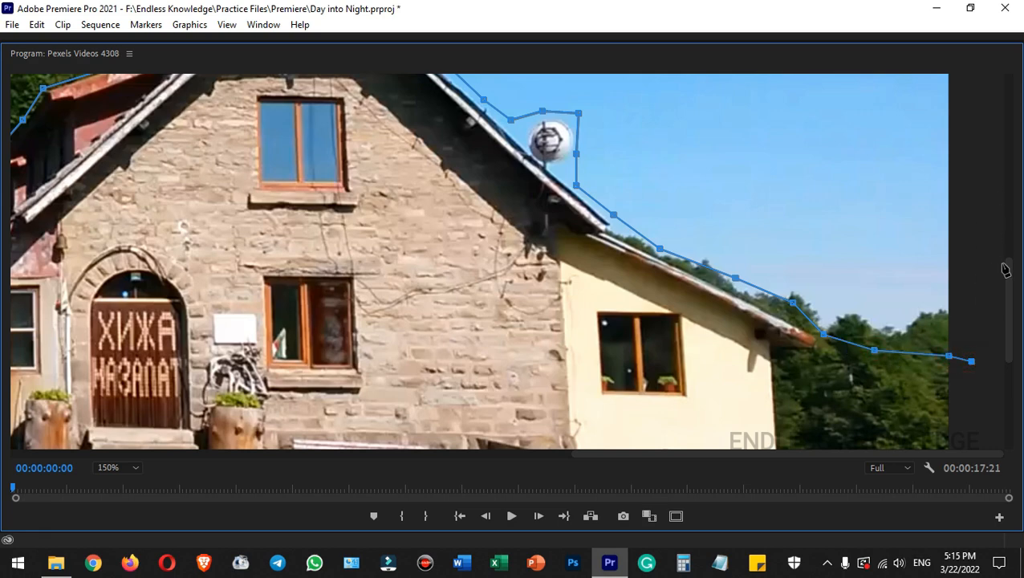
- Route the mask path outside the frame's upper corners and close it at its starting point so it encloses the sky
left_click_drag(1011, 298, 1011, 120)
left_click(971, 97)
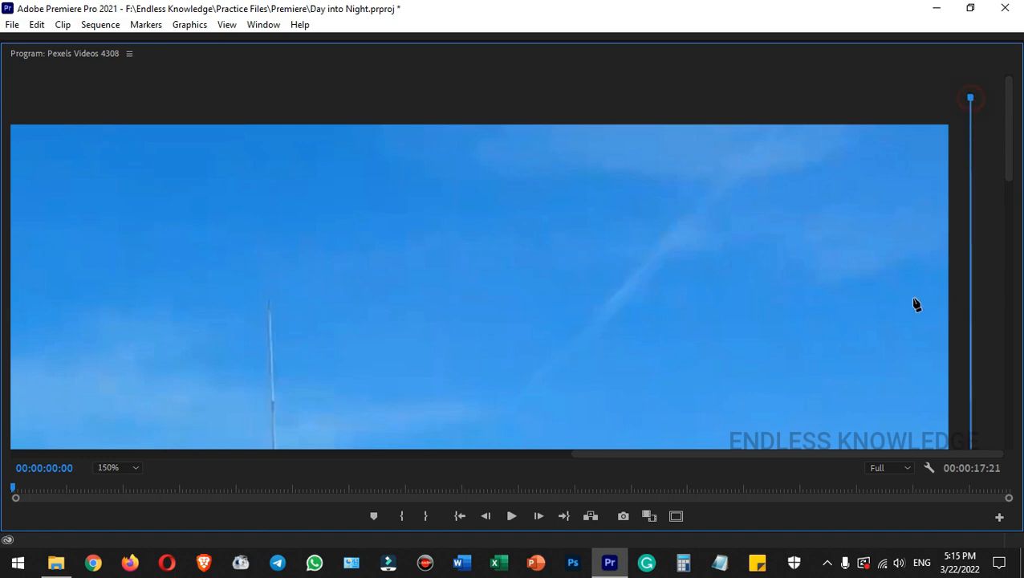
left_click_drag(845, 453, 269, 457)
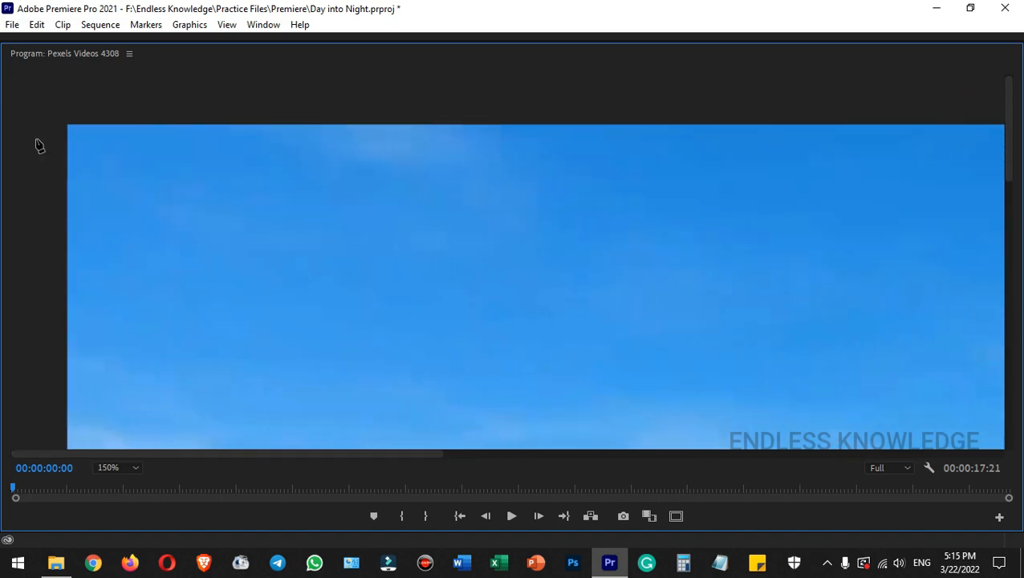
left_click(37, 93)
left_click_drag(1010, 160, 1013, 357)
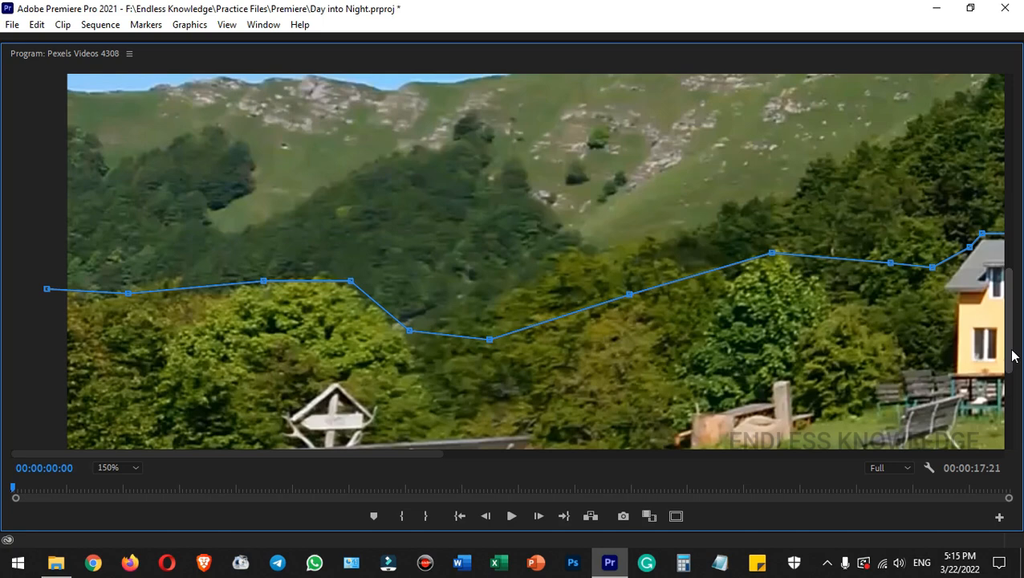
left_click(46, 290)
left_click(53, 54)
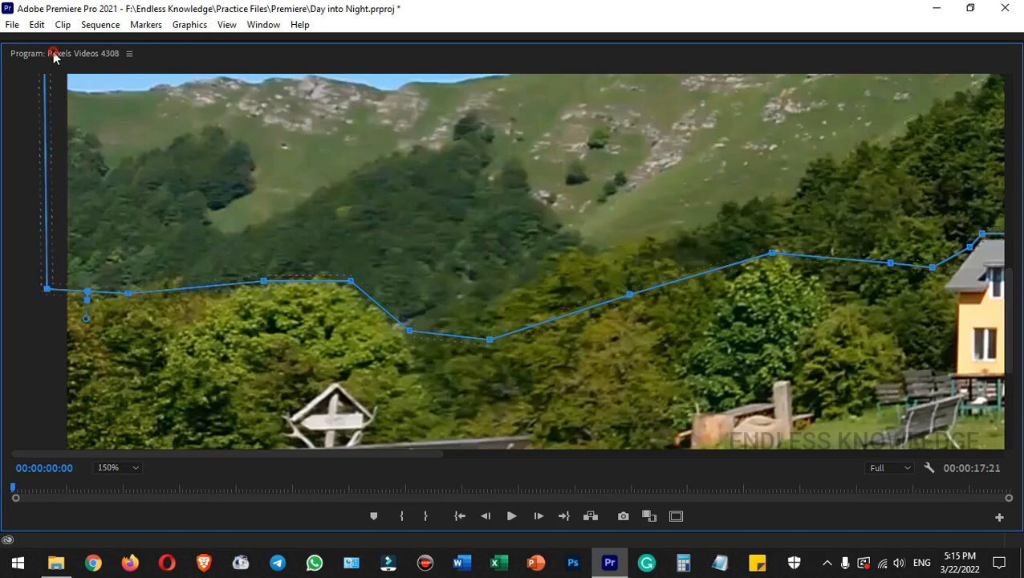
left_click(53, 54)
left_click(440, 326)
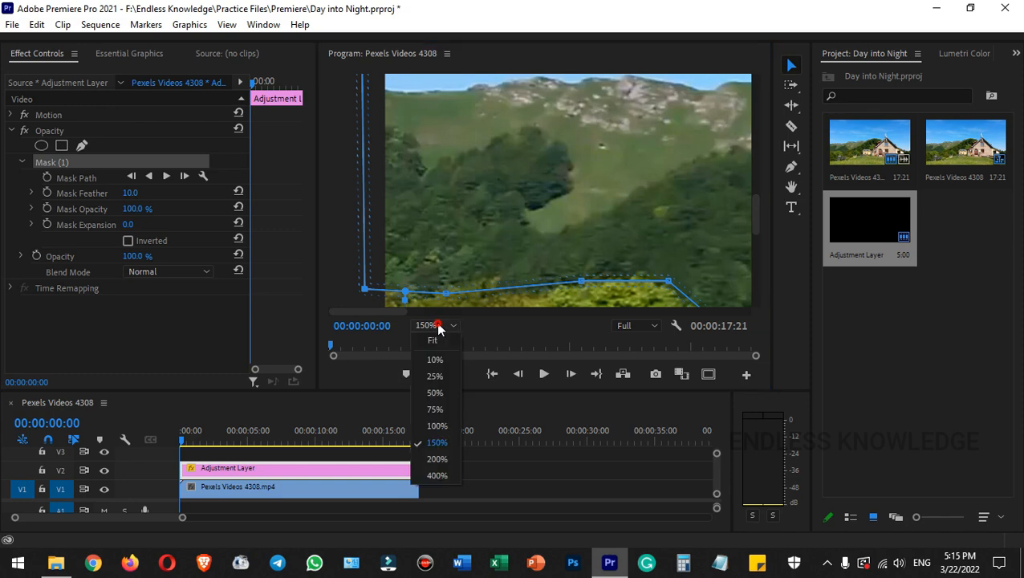
left_click(435, 342)
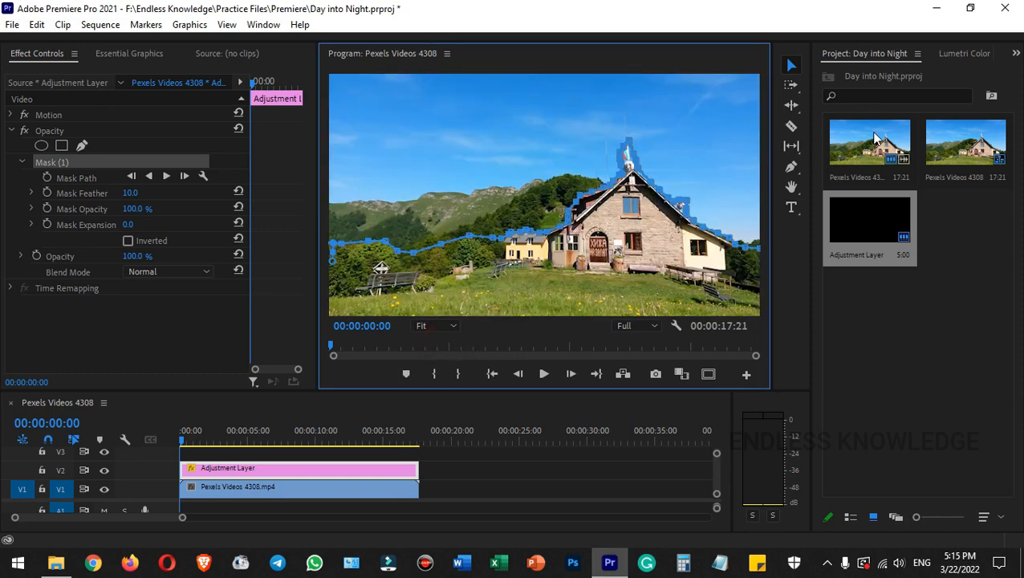
- Set the adjustment layer's Lumetri Color exposure to -3.0
left_click(959, 53)
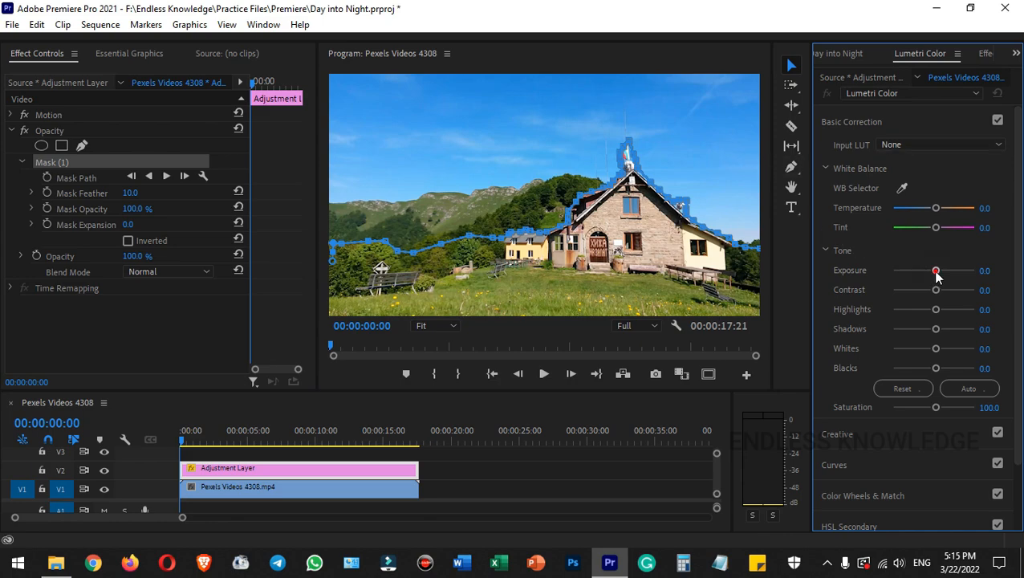
left_click_drag(936, 270, 911, 273)
left_click(987, 270)
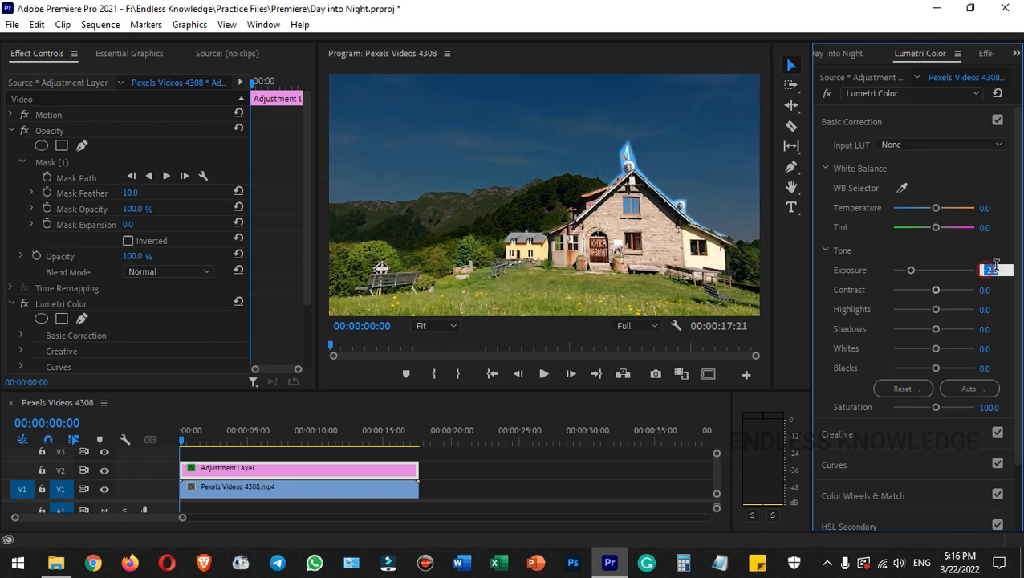
key("BackSpace")
type("-3")
key("Return")
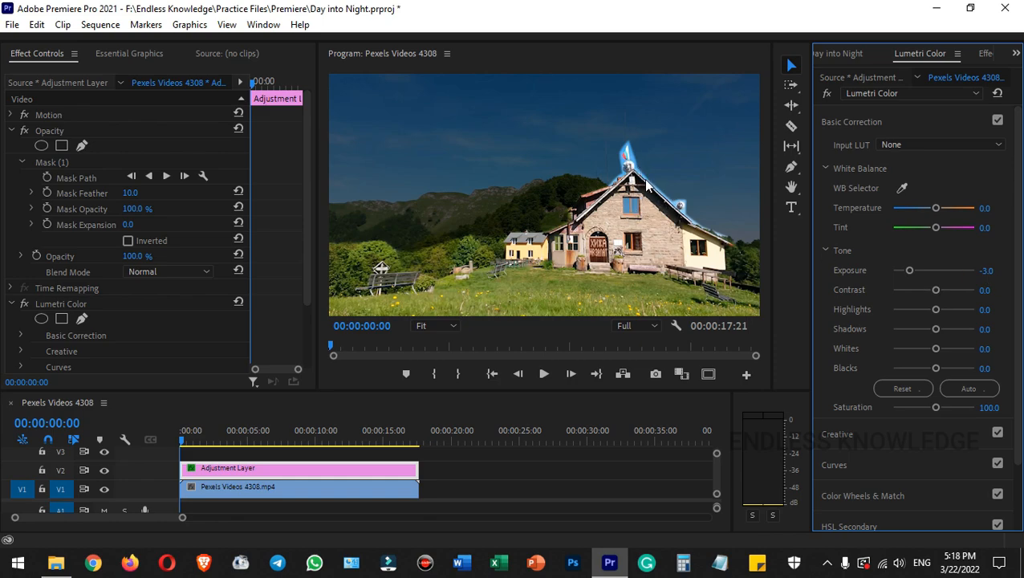
- Set the sky mask's feather to 80 and its expansion to 38
left_click_drag(130, 193, 152, 225)
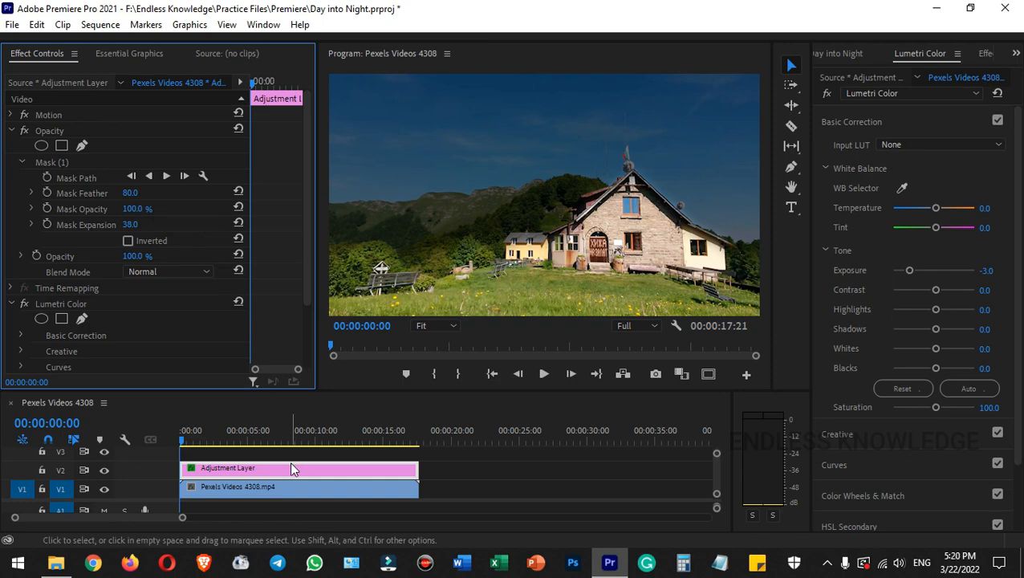
- Set the Lumetri Color exposure of the video clip on V1 to -3.0
left_click(294, 485)
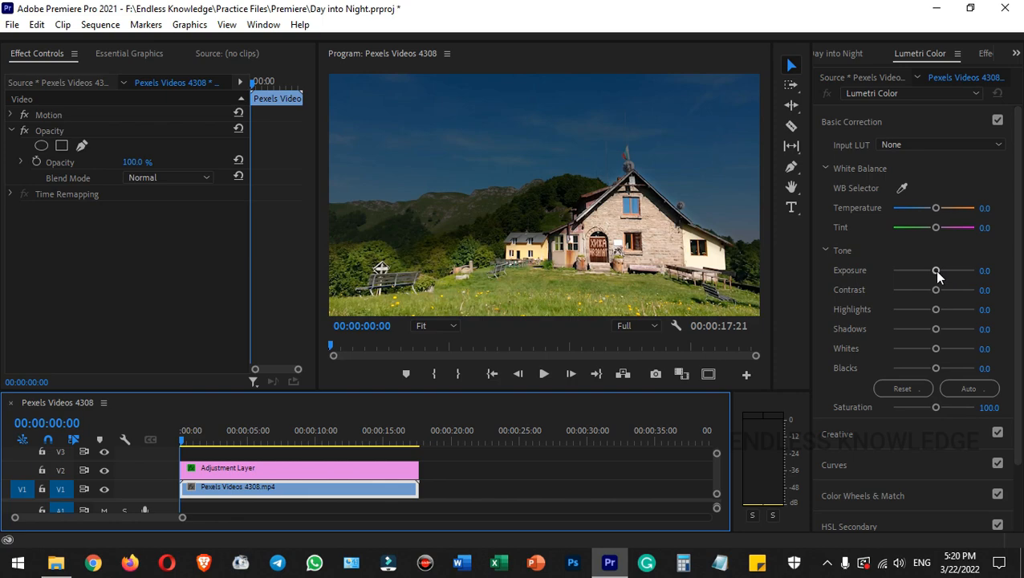
left_click_drag(936, 270, 912, 270)
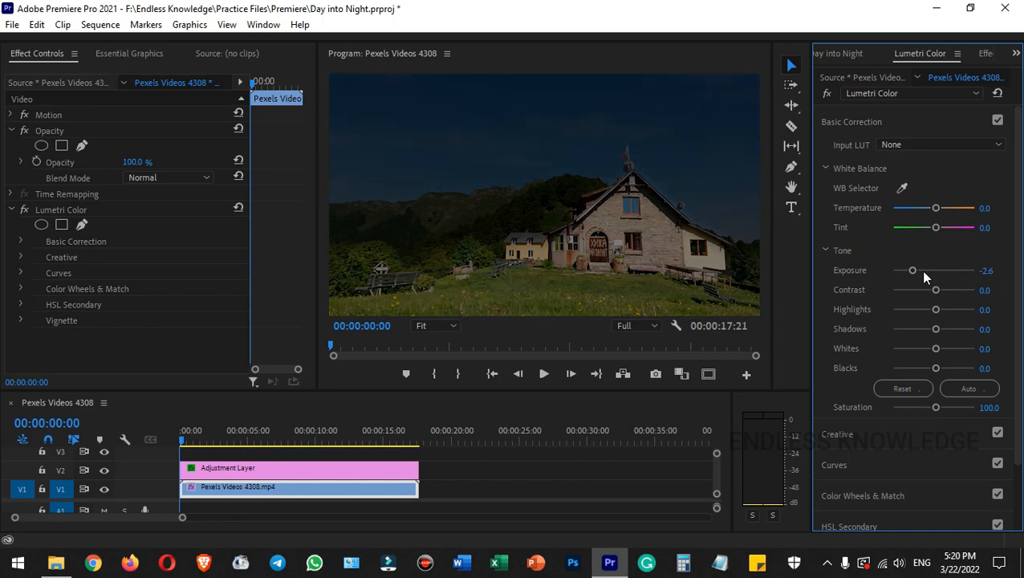
left_click_drag(911, 272, 910, 272)
left_click(985, 272)
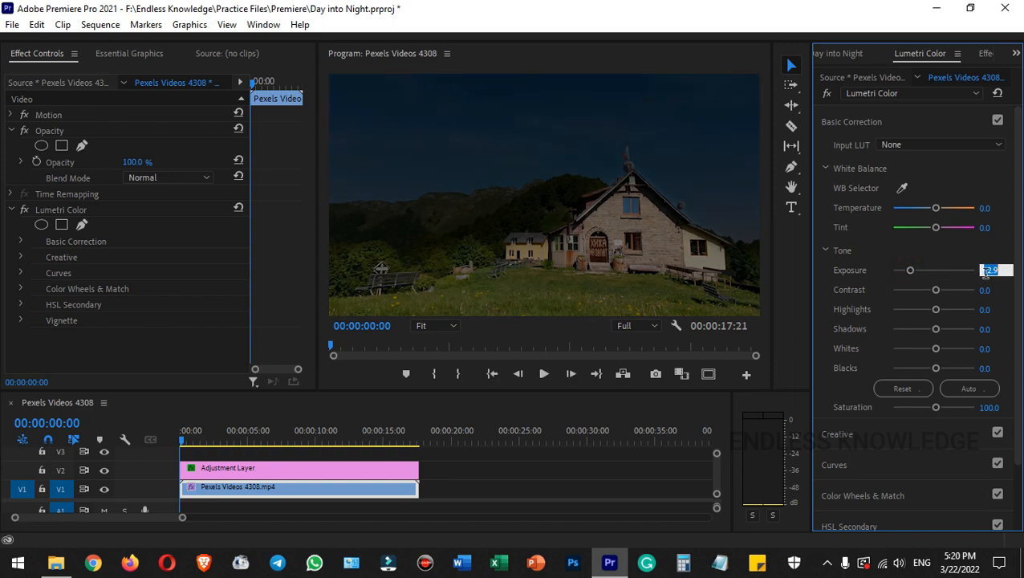
type("-3")
key("Return")
- Set the video clip's contrast to 62
left_click_drag(935, 290, 960, 294)
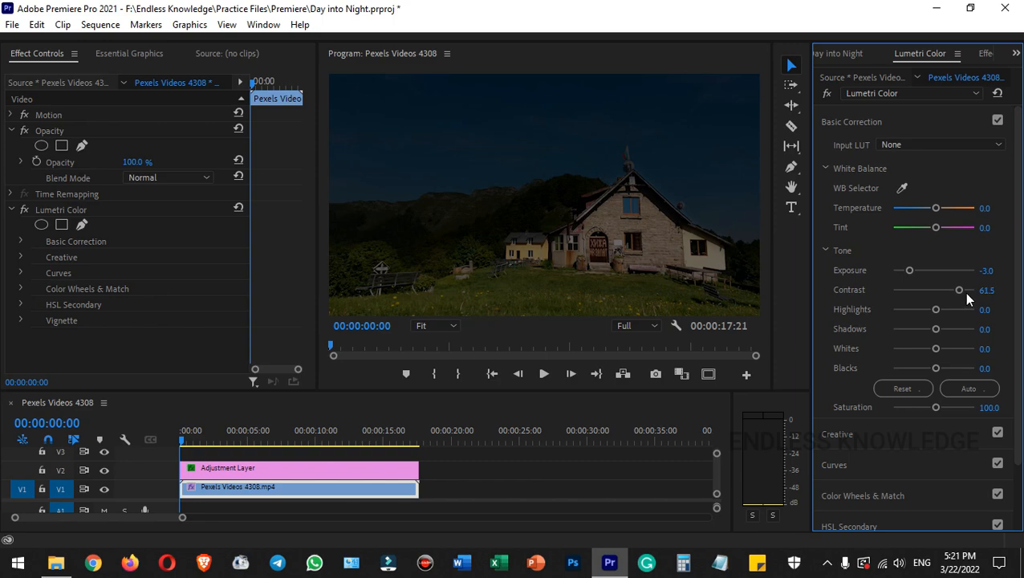
left_click(986, 289)
type("3")
key("BackSpace")
type("62")
key("Return")
- Lower the video clip's highlights to -85.3 and its shadows to -43.1
left_click_drag(934, 309, 898, 308)
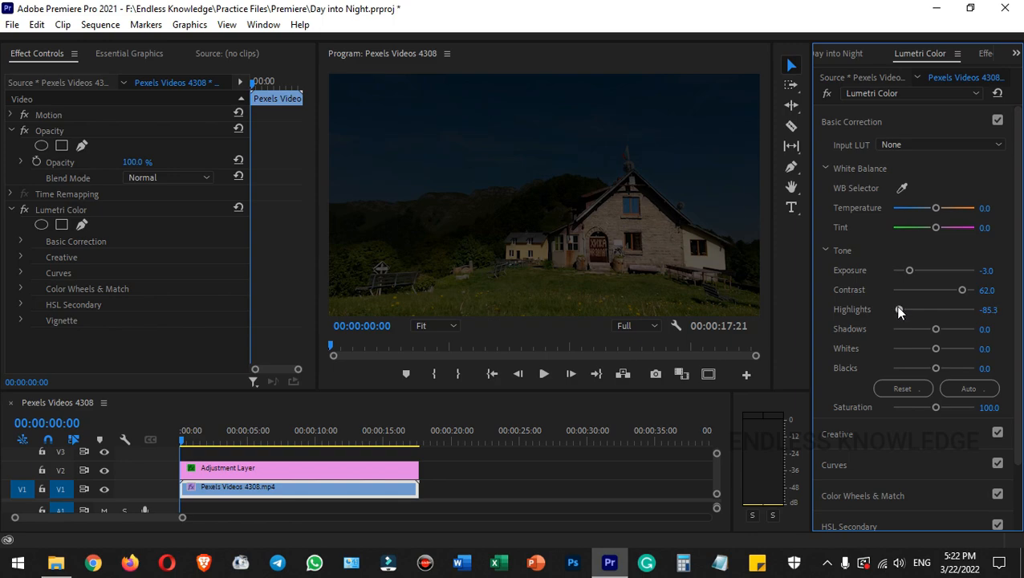
left_click_drag(937, 332, 917, 330)
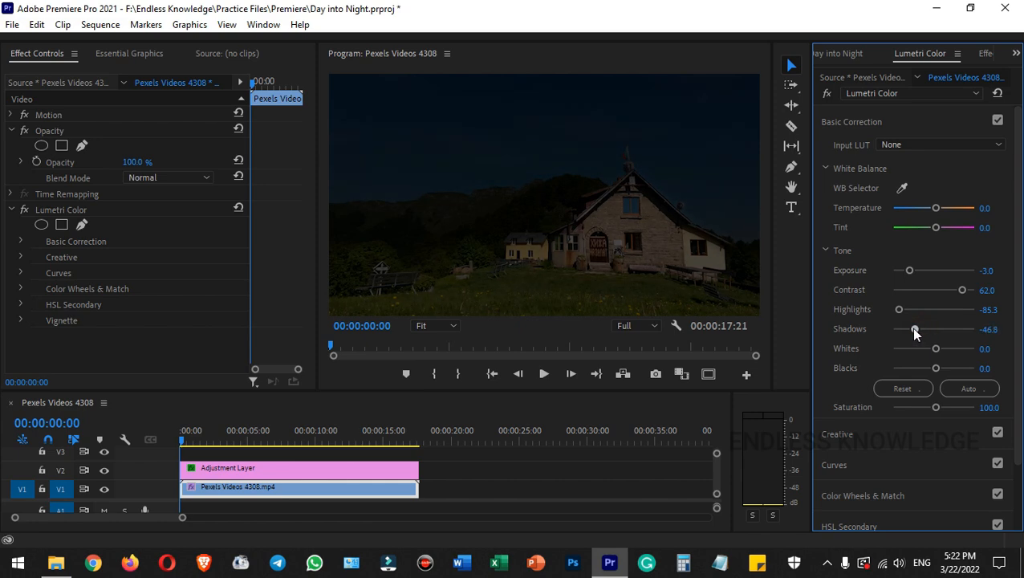
- Set the video clip's Lumetri Color shadows to -42
left_click(989, 329)
type("-42")
key("Return")
- Lower the video clip's blacks to -63.3 and set its whites to 7
left_click_drag(935, 368, 907, 376)
left_click_drag(936, 350, 935, 350)
left_click(989, 347)
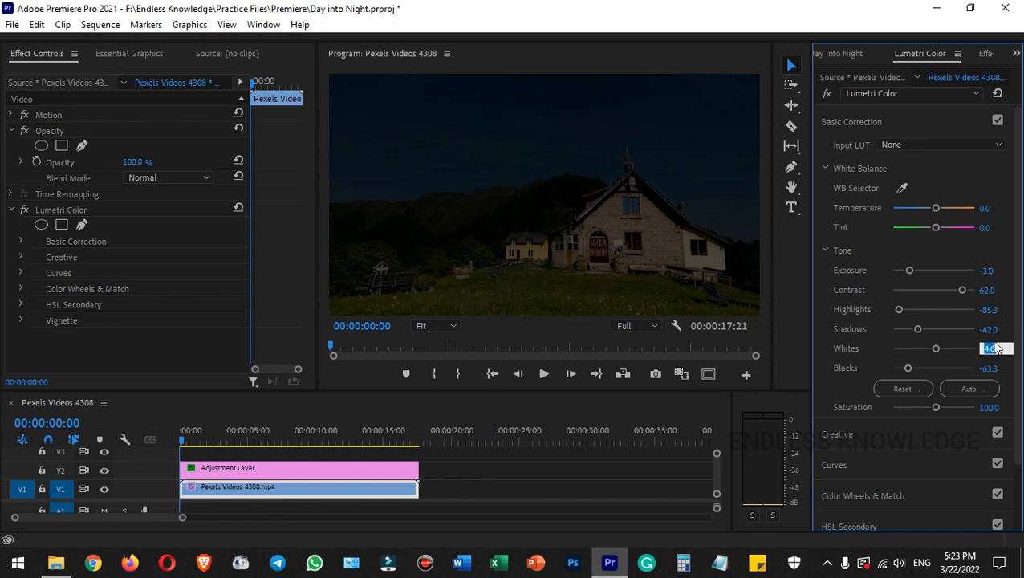
type("7")
key("Return")
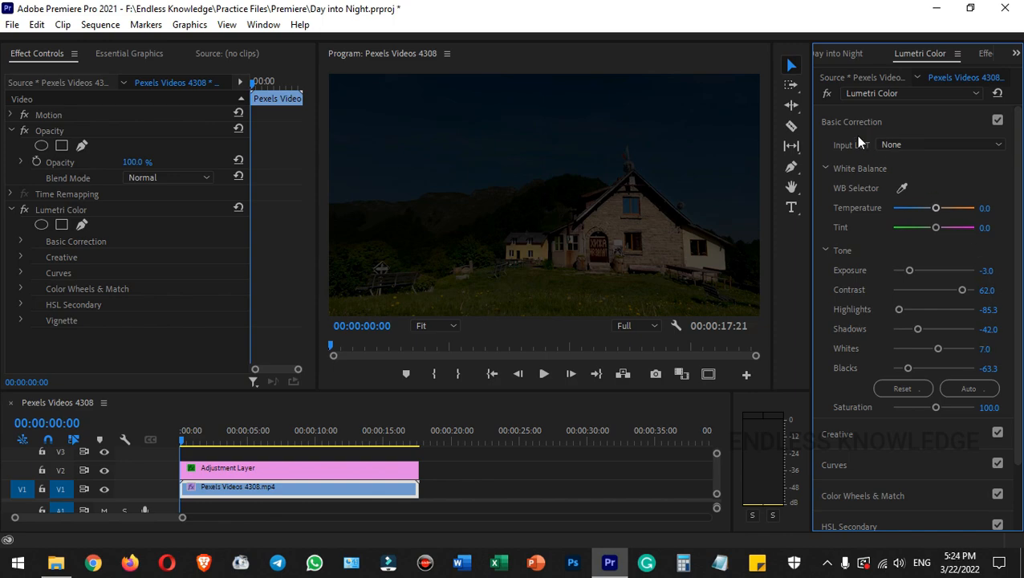
left_click(826, 94)
left_click(826, 95)
left_click_drag(936, 209, 945, 229)
double_click(904, 208)
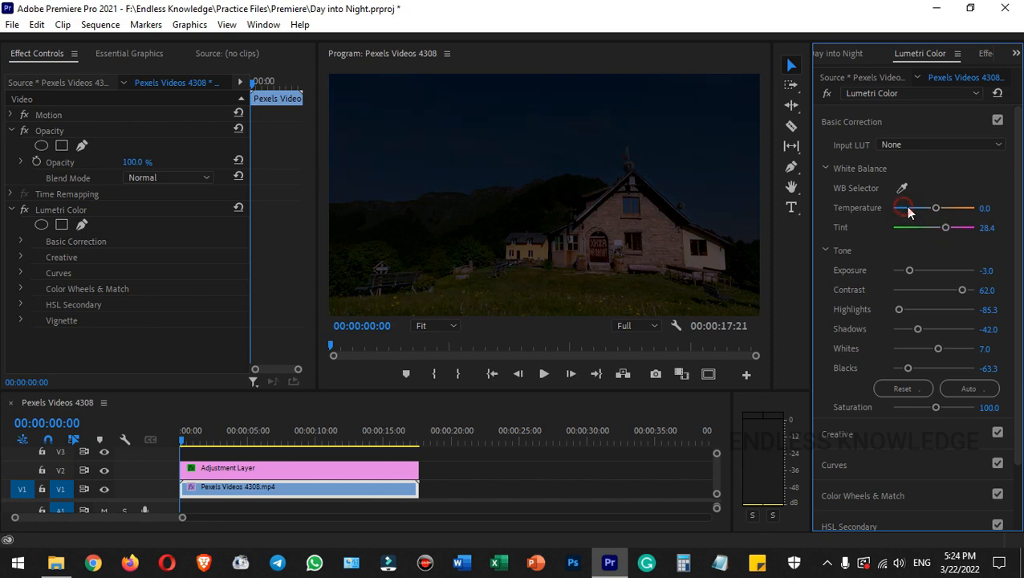
double_click(946, 227)
- Pull the highlight endpoints of the red and green RGB curves straight down by about one third, leaving the blue curve unedited
left_click(878, 466)
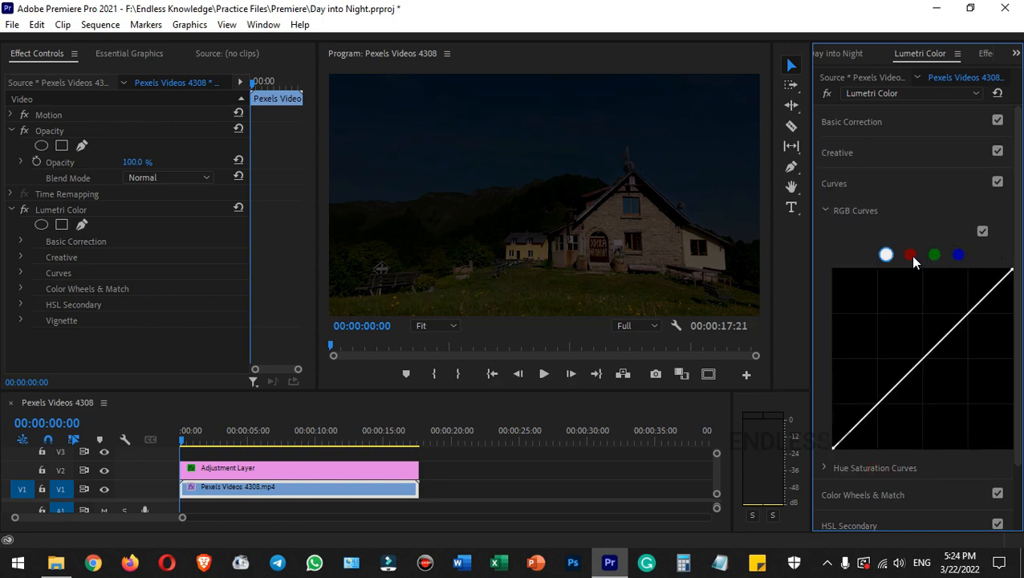
left_click(910, 254)
left_click(935, 255)
left_click(958, 255)
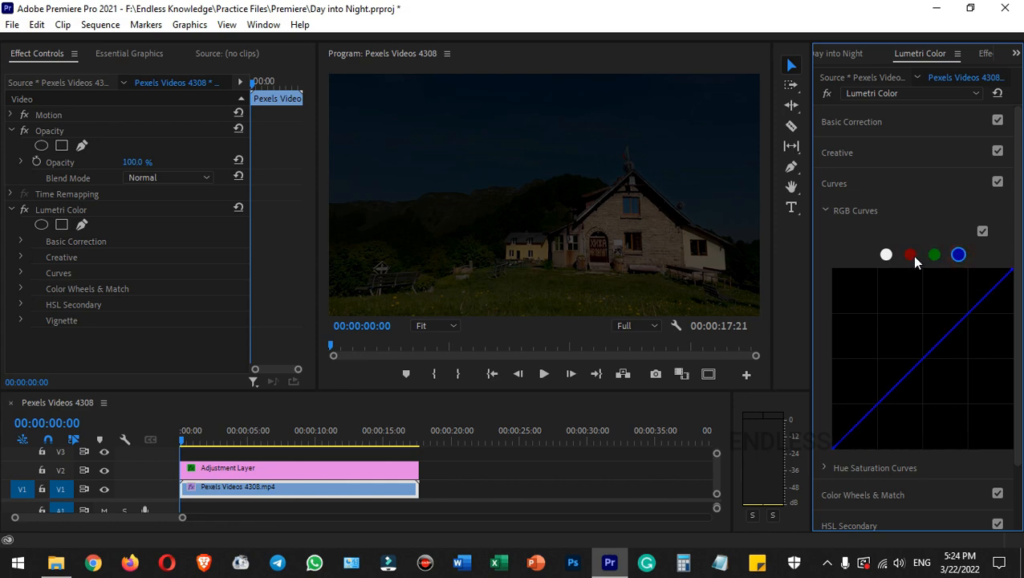
left_click(910, 254)
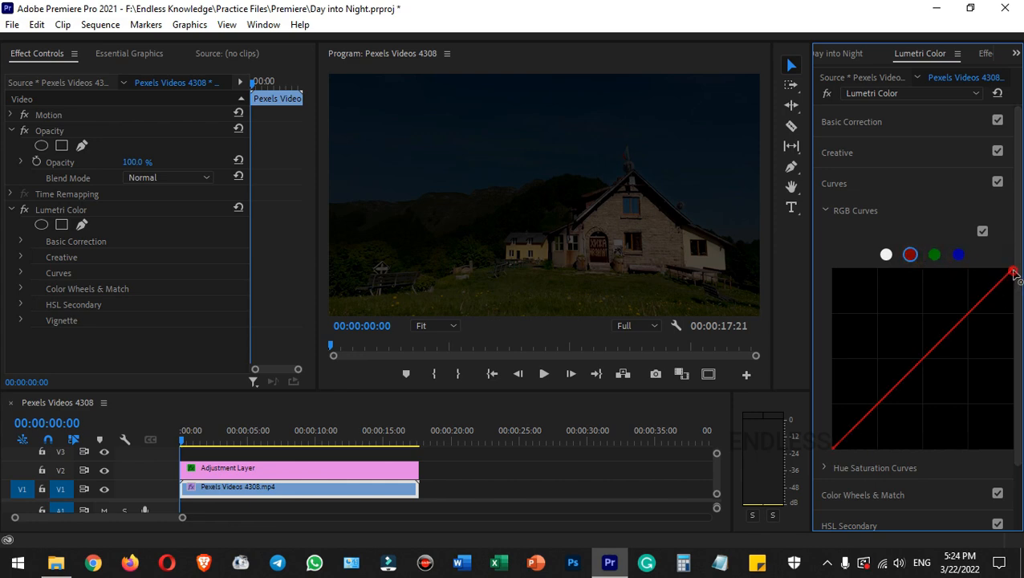
left_click_drag(1014, 273, 1018, 339)
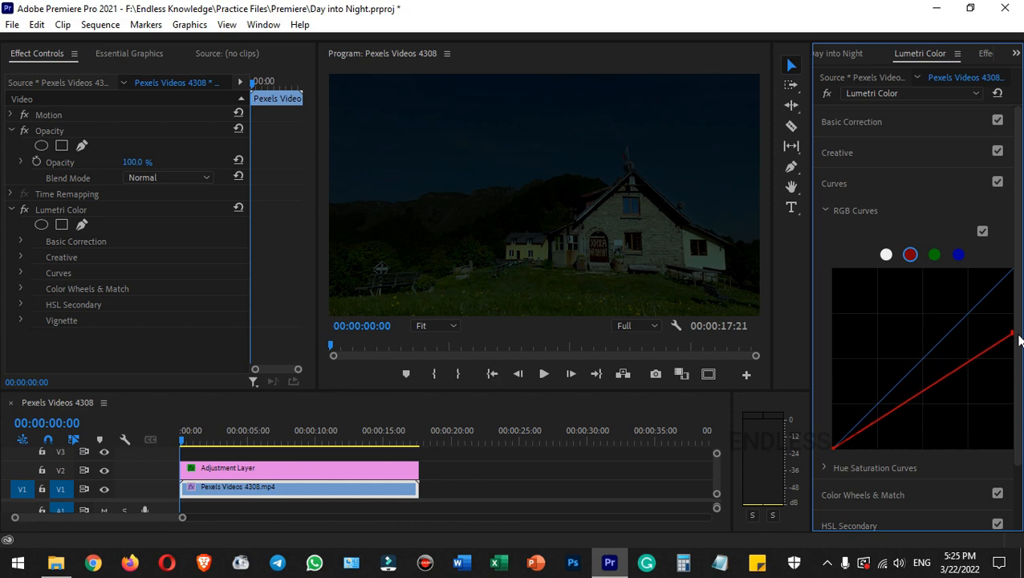
left_click(934, 254)
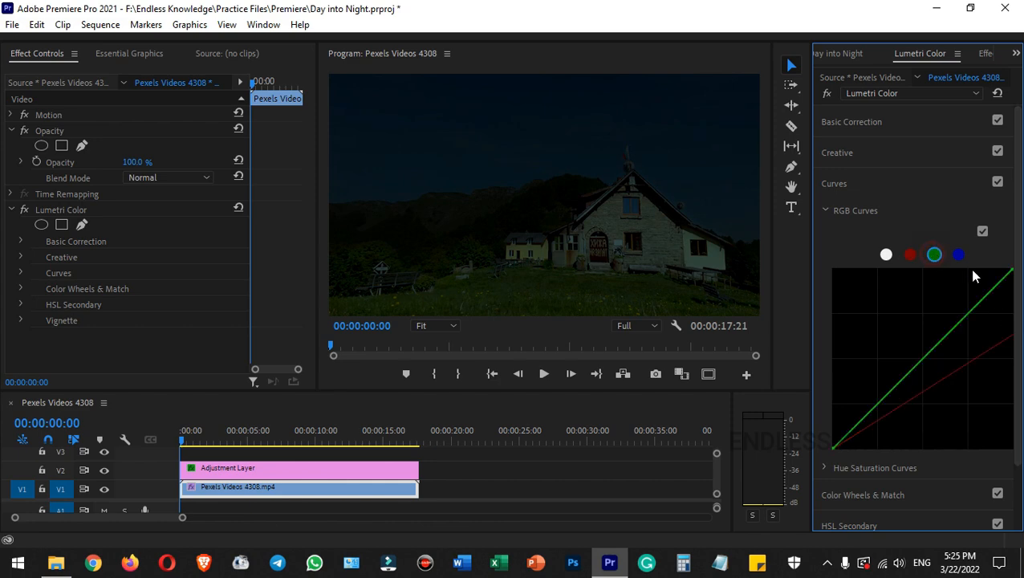
left_click_drag(1013, 272, 1023, 340)
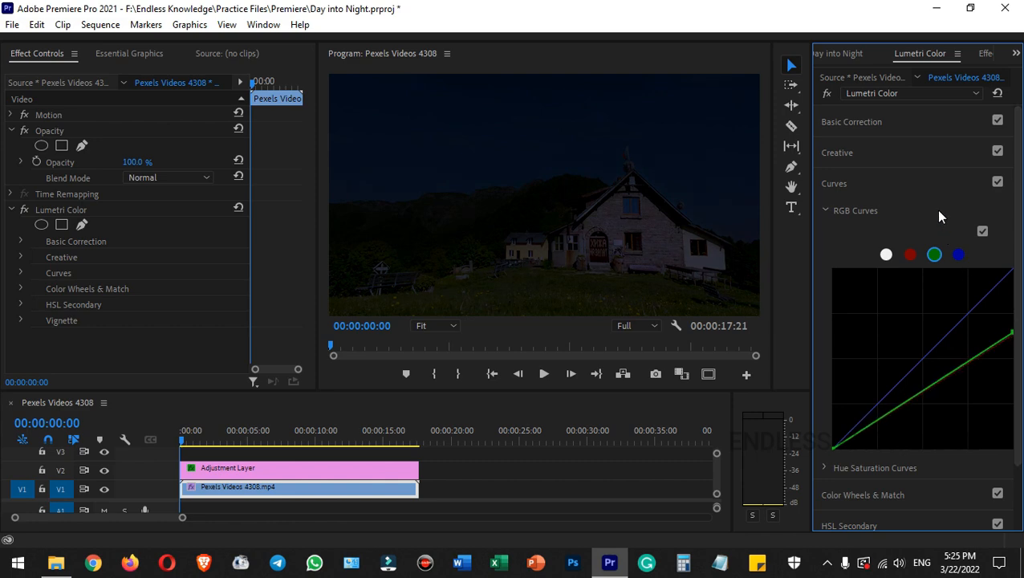
- Compare the preview with the clip's Lumetri Color effect turned off and on
left_click(864, 121)
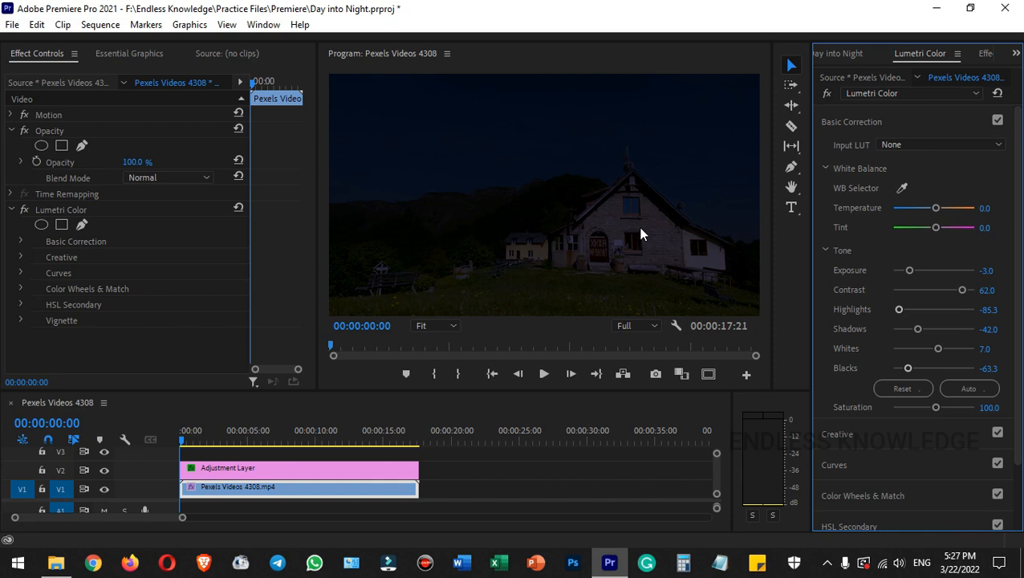
left_click(826, 94)
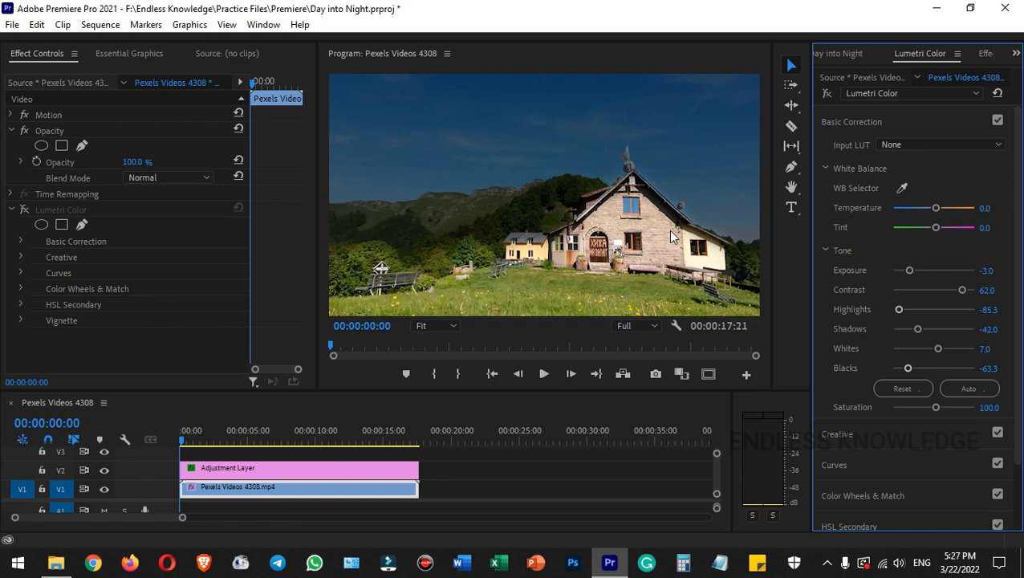
left_click(828, 94)
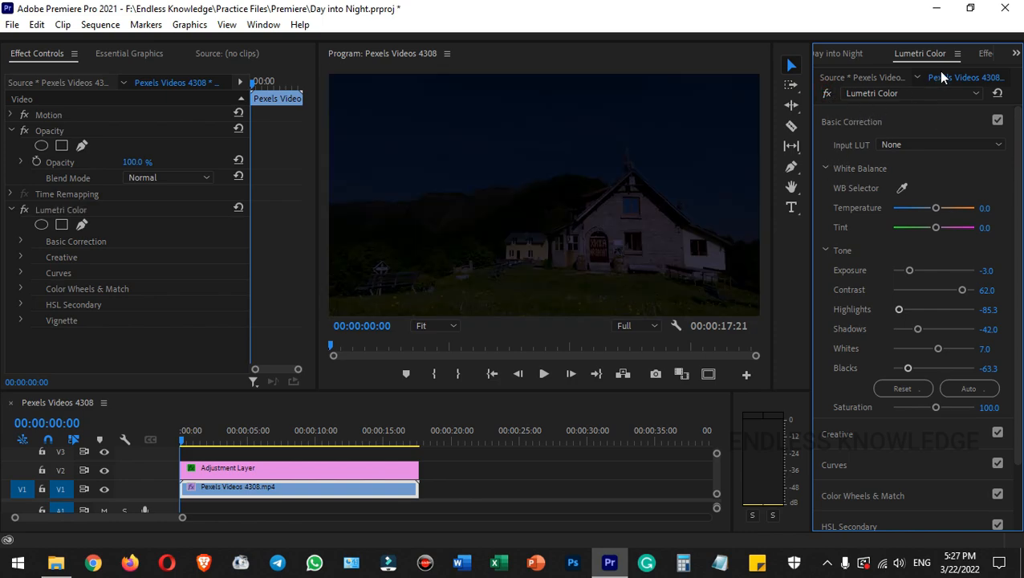
- Find the Lighting Effects video effect and apply it to the video clip on V1
left_click(939, 61)
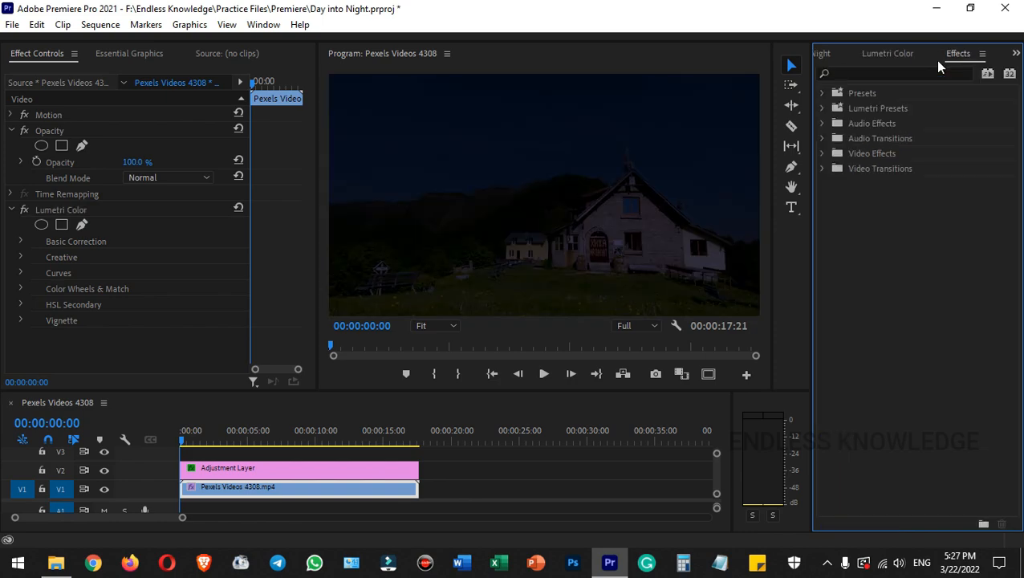
left_click(898, 72)
type("lighting")
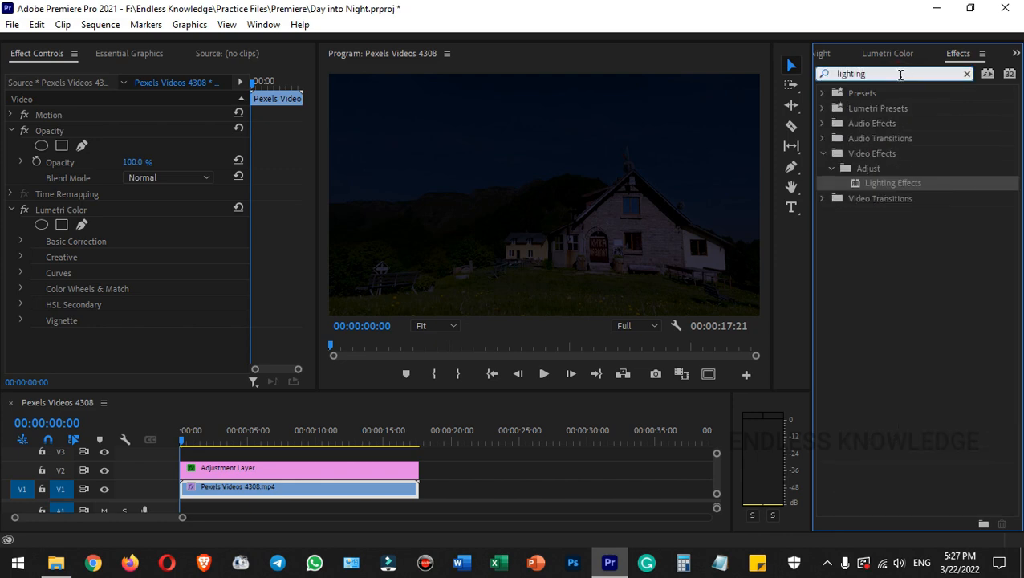
left_click(876, 151)
left_click(873, 171)
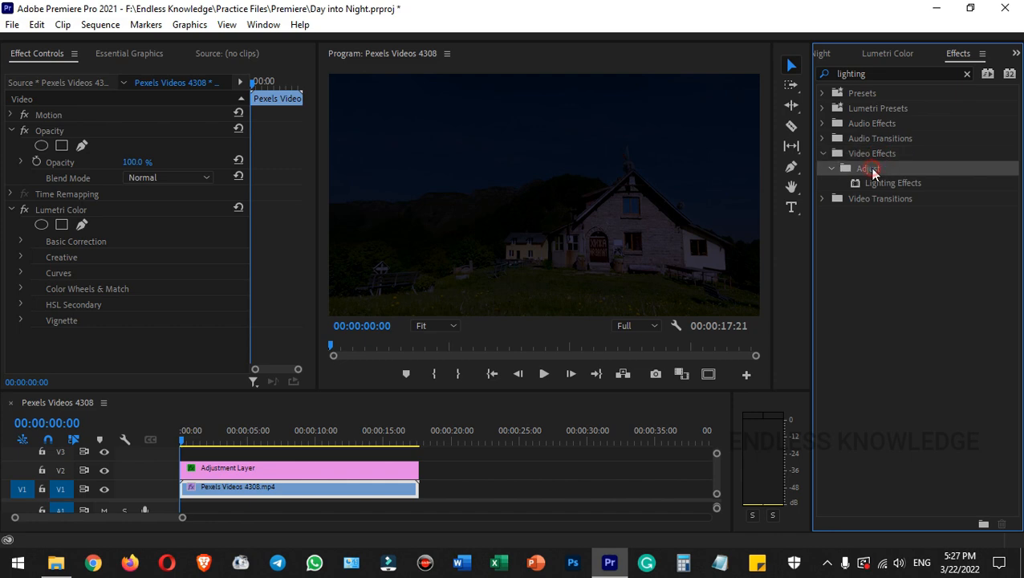
left_click_drag(886, 183, 257, 489)
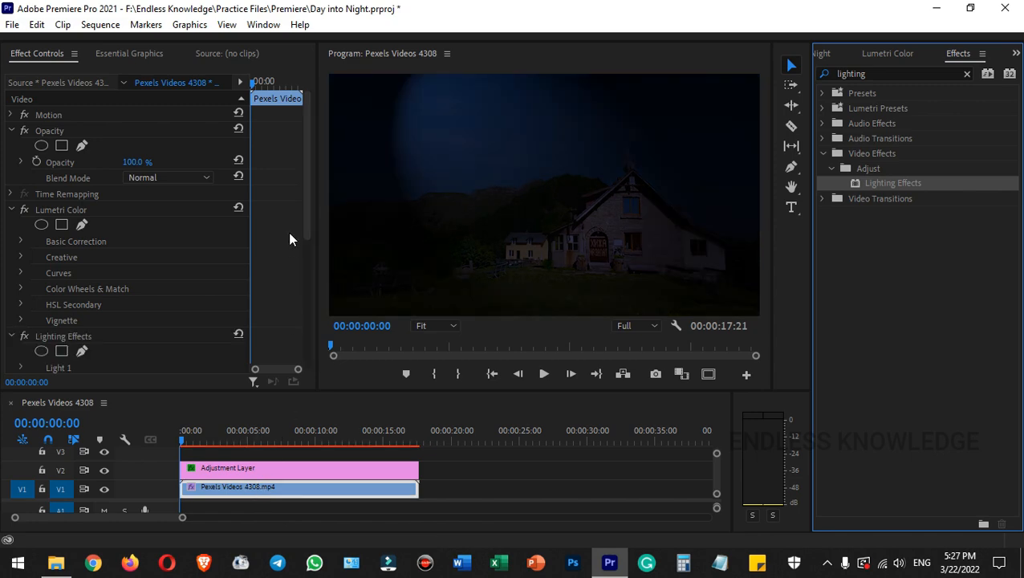
- Change the light color of Light 1 in Lighting Effects to a dark blue
left_click_drag(307, 162, 306, 268)
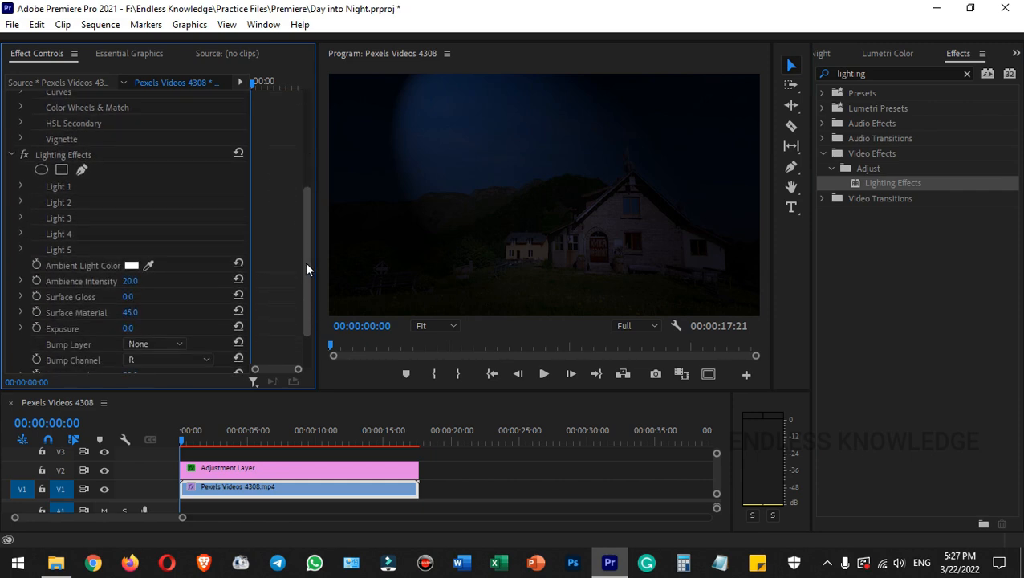
scroll(301, 265, "down", 2)
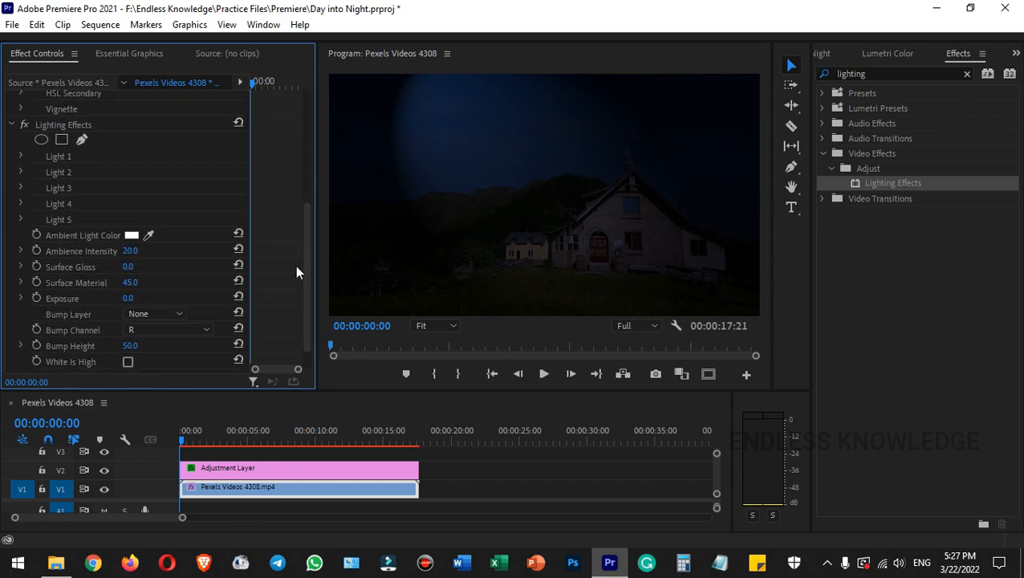
left_click(78, 126)
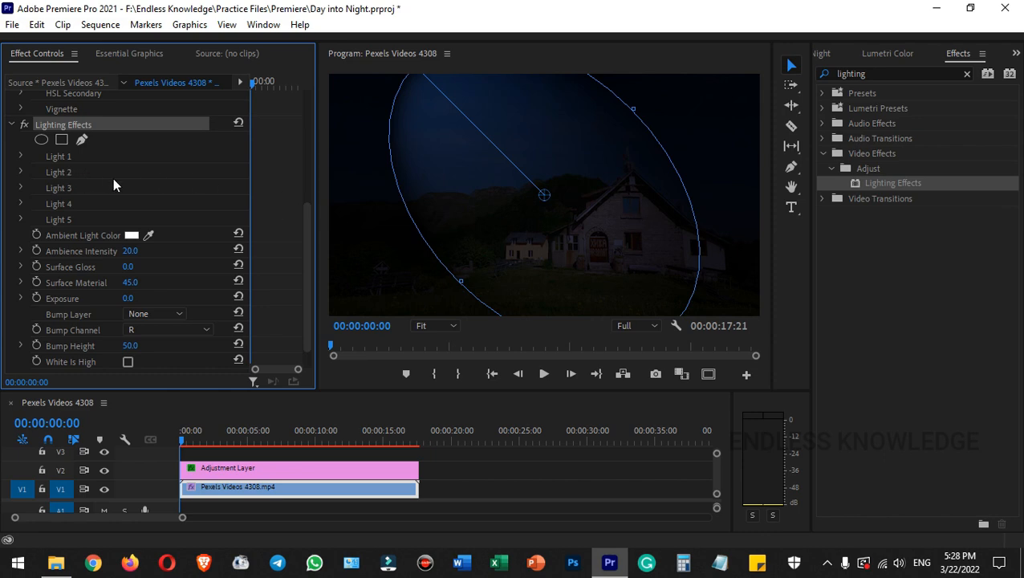
left_click(20, 157)
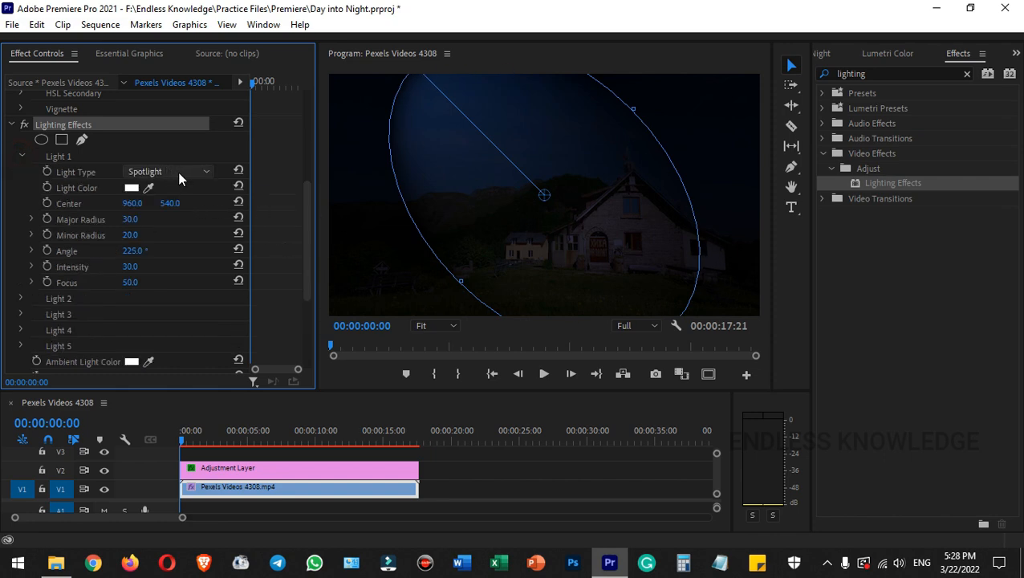
left_click(132, 188)
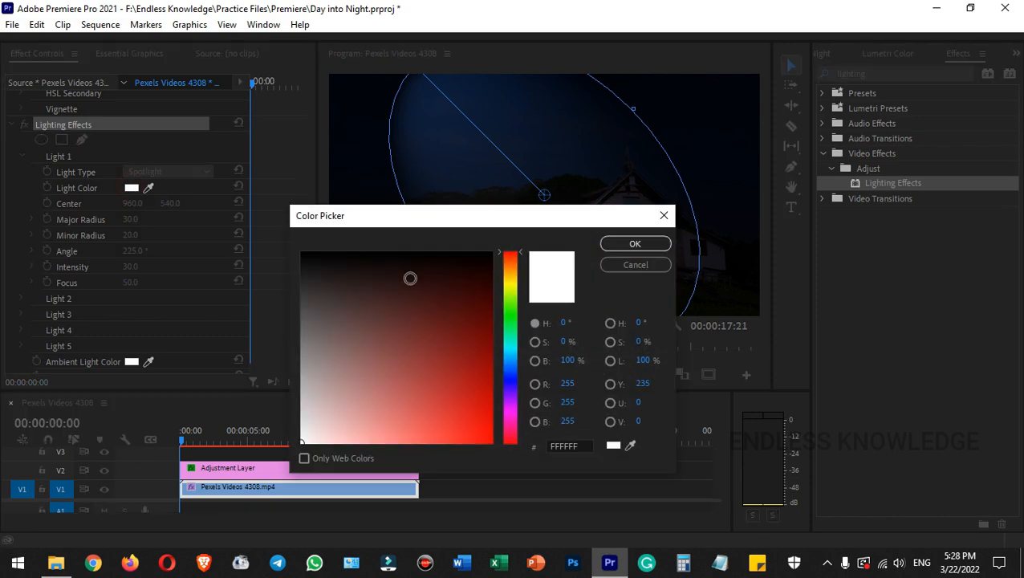
left_click(511, 373)
left_click_drag(472, 346, 487, 349)
left_click(635, 244)
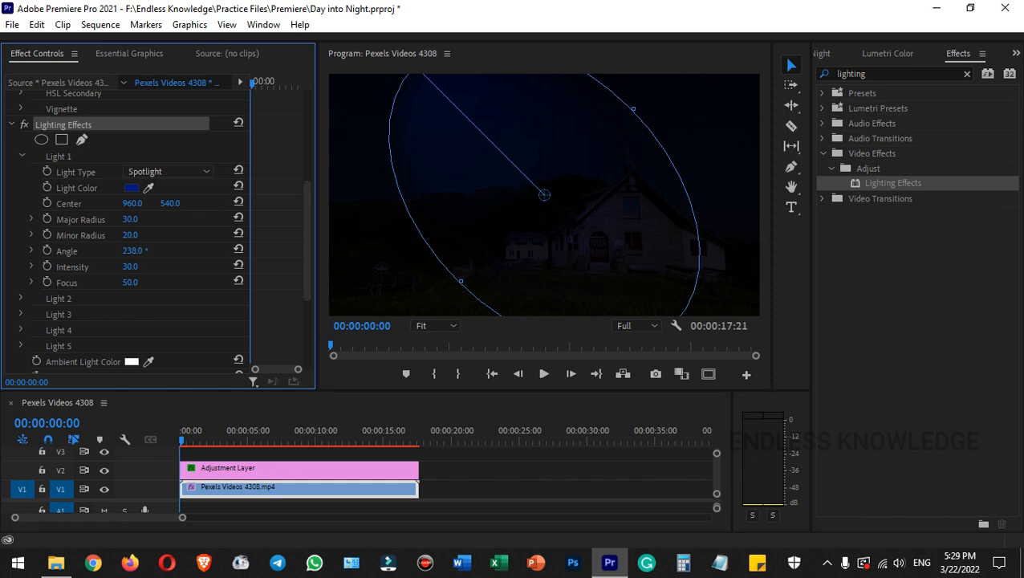
- Aim Light 1 at the house with an angle of 314° and its center at about 1376.2, 587.0, and save the project
left_click_drag(132, 251, 201, 250)
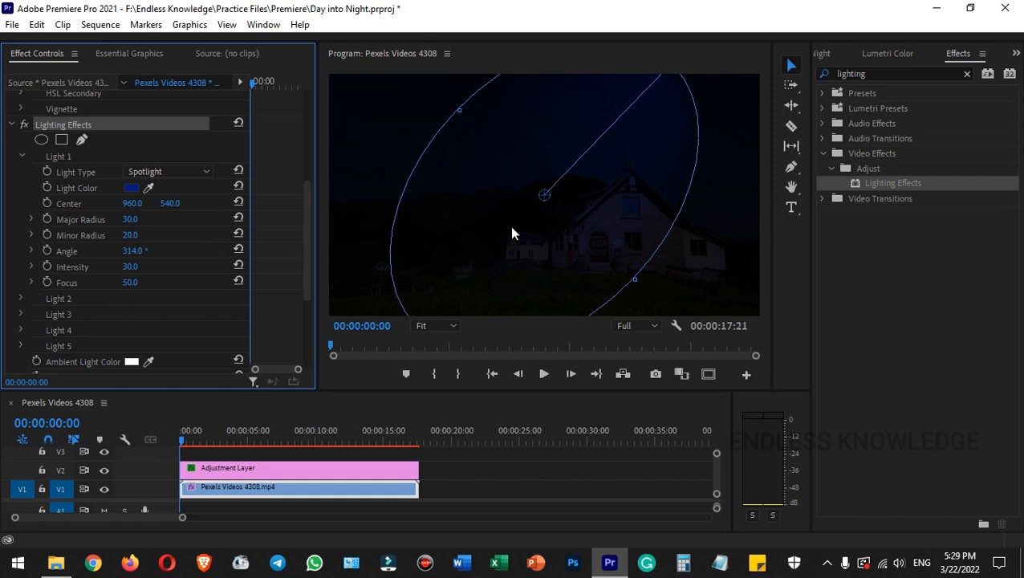
left_click_drag(541, 197, 637, 206)
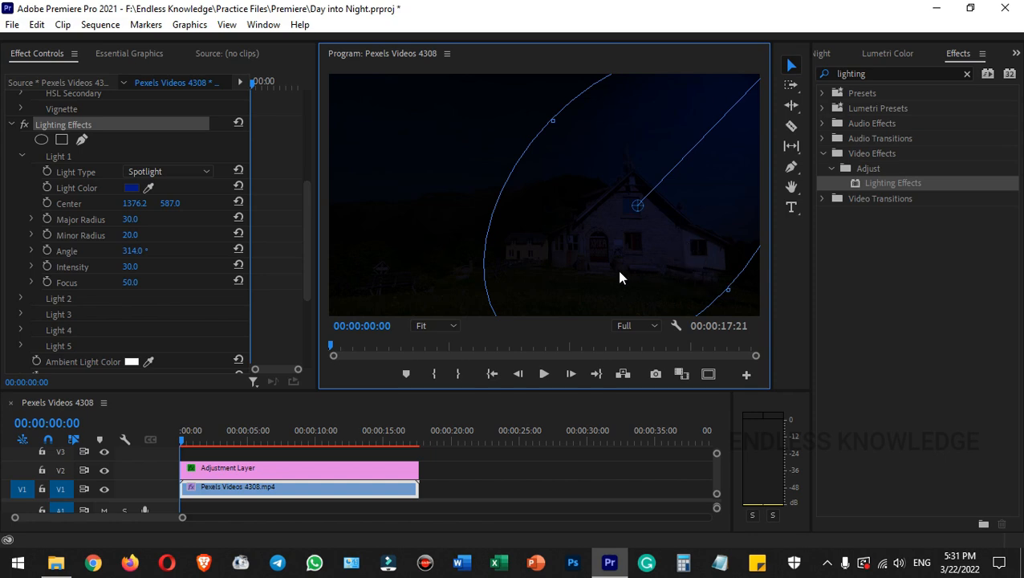
key("ctrl+s")
- Enlarge Light 1 to a major radius of 71 and minor radius of 34, and raise its intensity to 90
left_click_drag(132, 215, 164, 216)
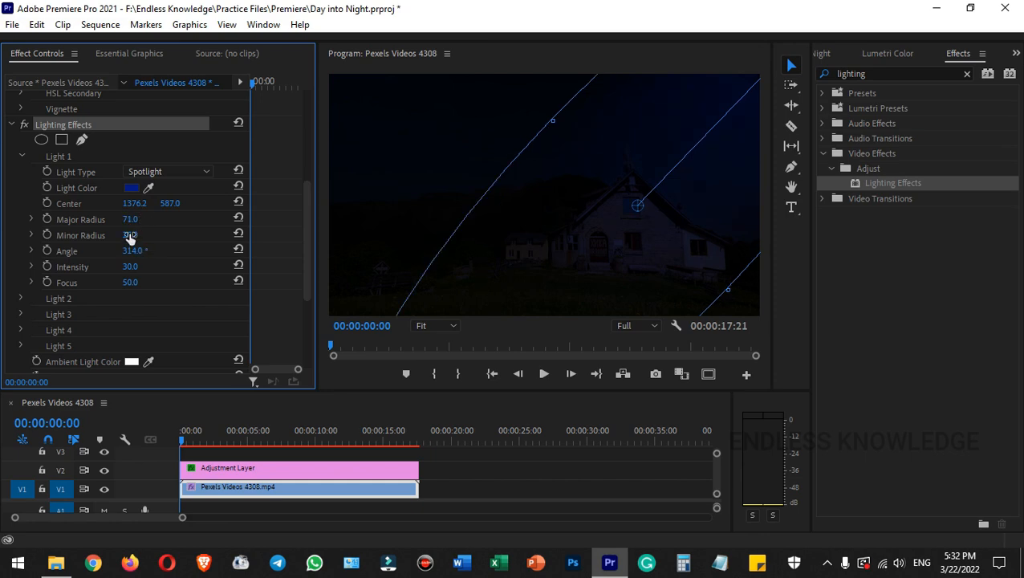
left_click_drag(130, 235, 137, 233)
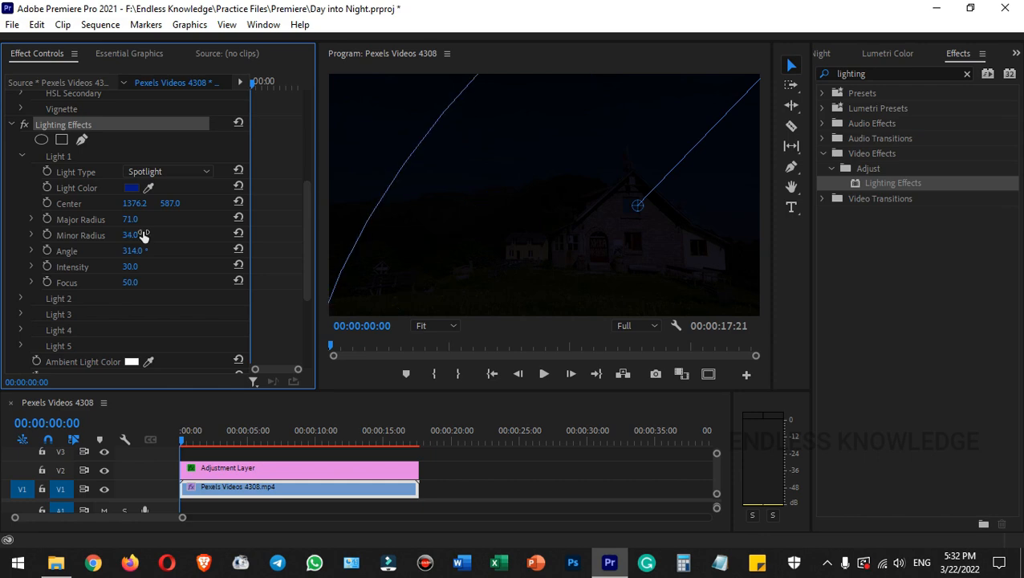
left_click(375, 51)
key("grave")
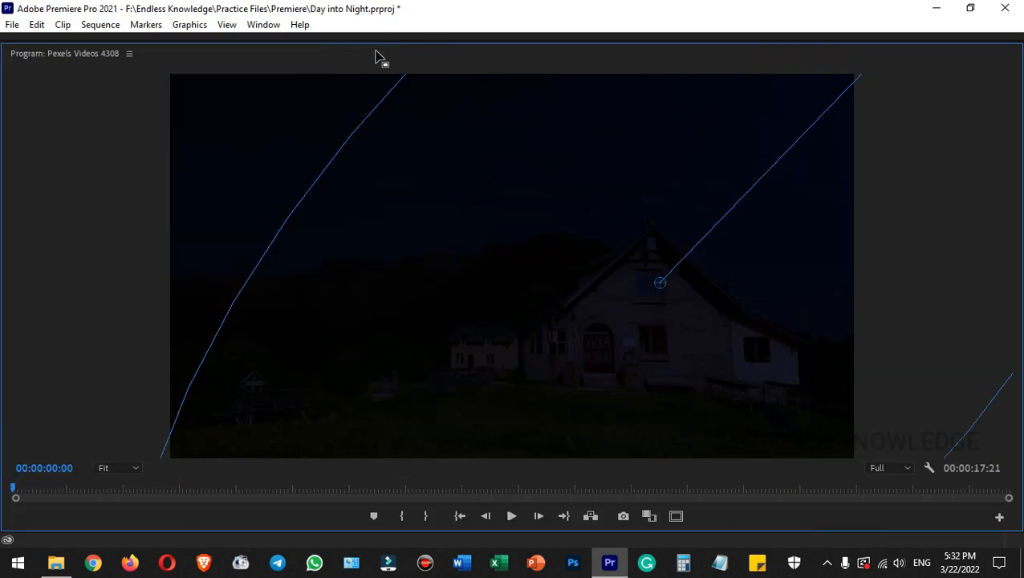
left_click(114, 469)
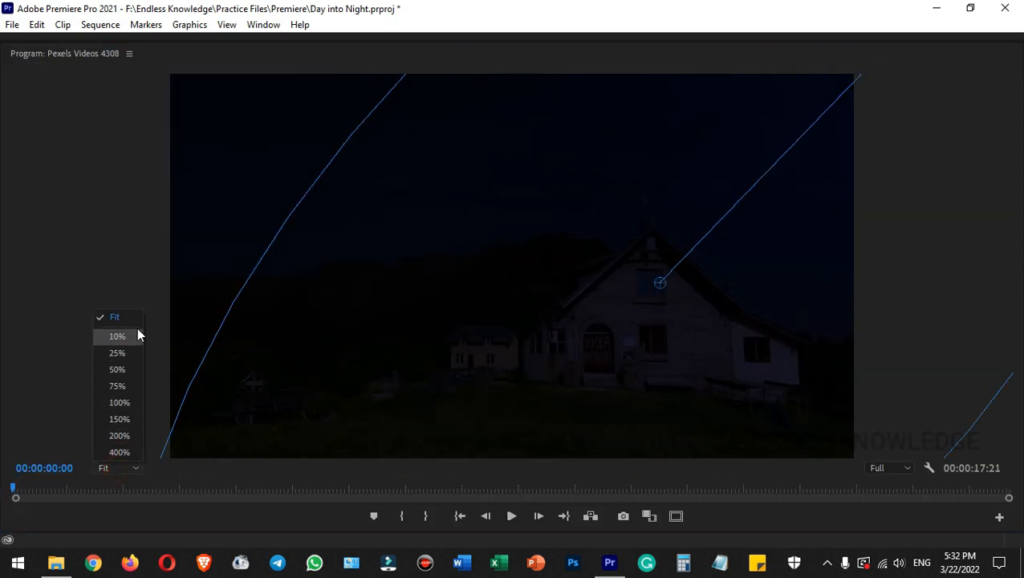
left_click(129, 336)
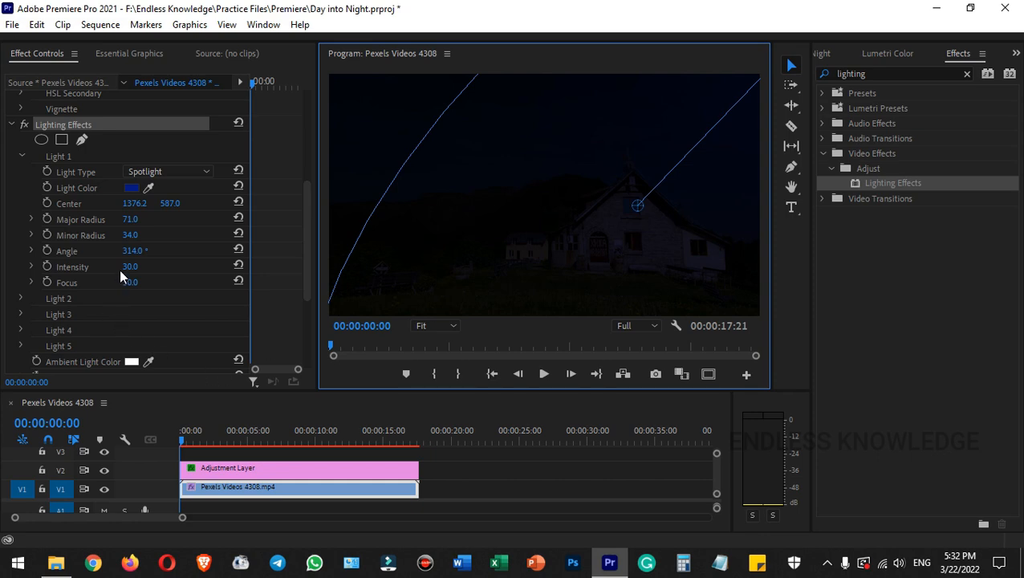
left_click_drag(128, 266, 177, 267)
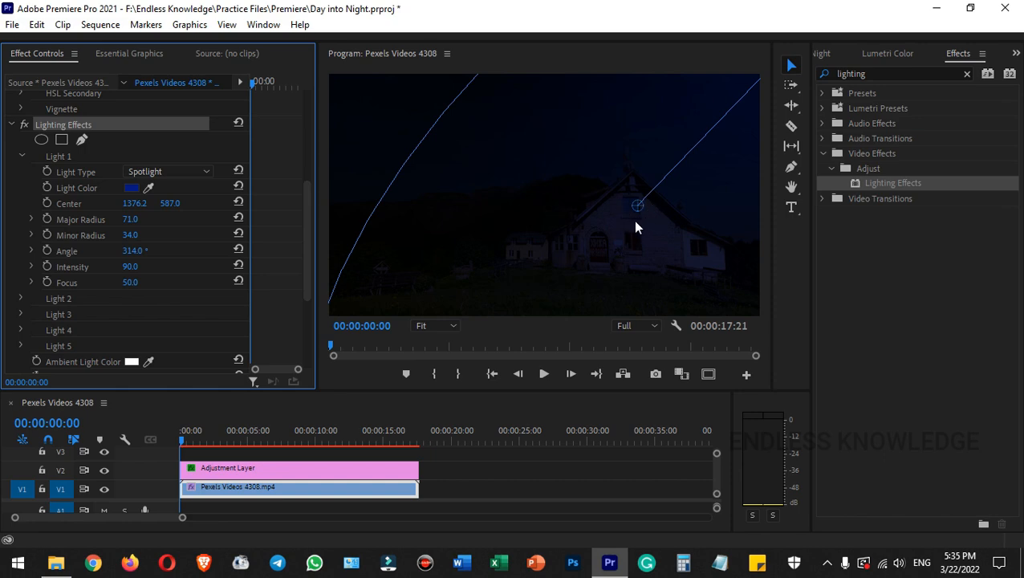
- Enable Light 2 in Lighting Effects with the light type Omni
left_click(23, 155)
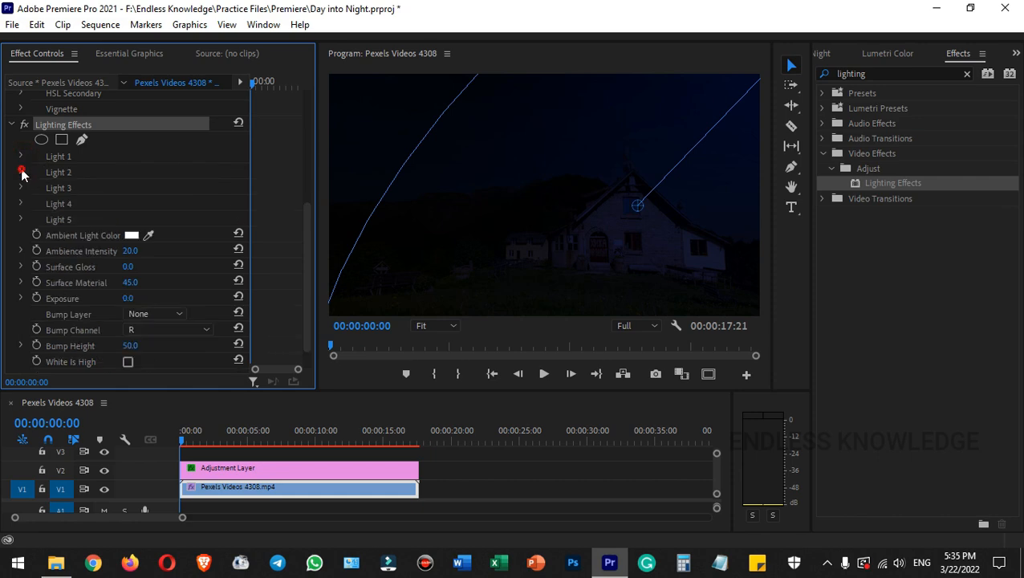
left_click(22, 173)
left_click(162, 187)
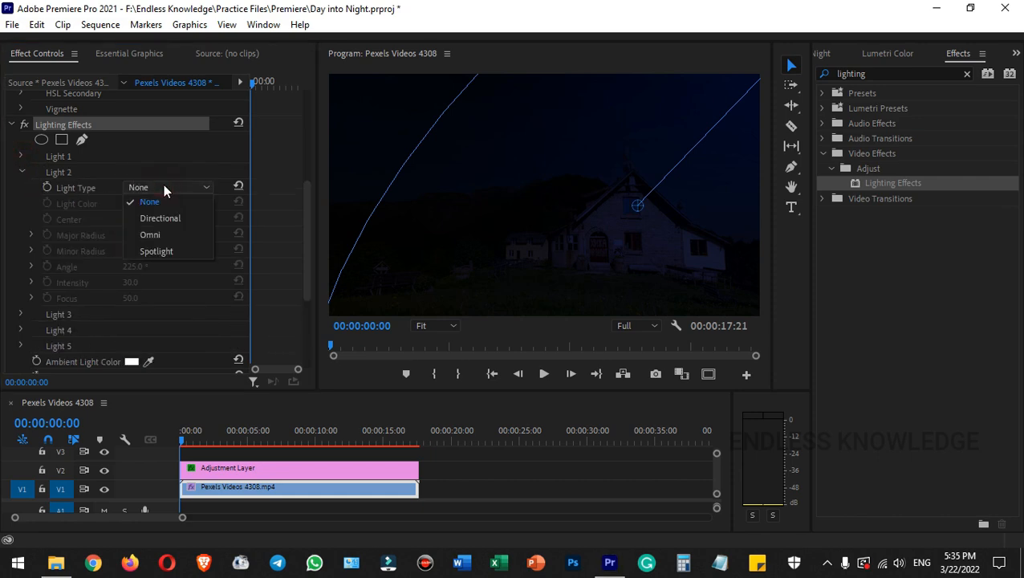
left_click(166, 233)
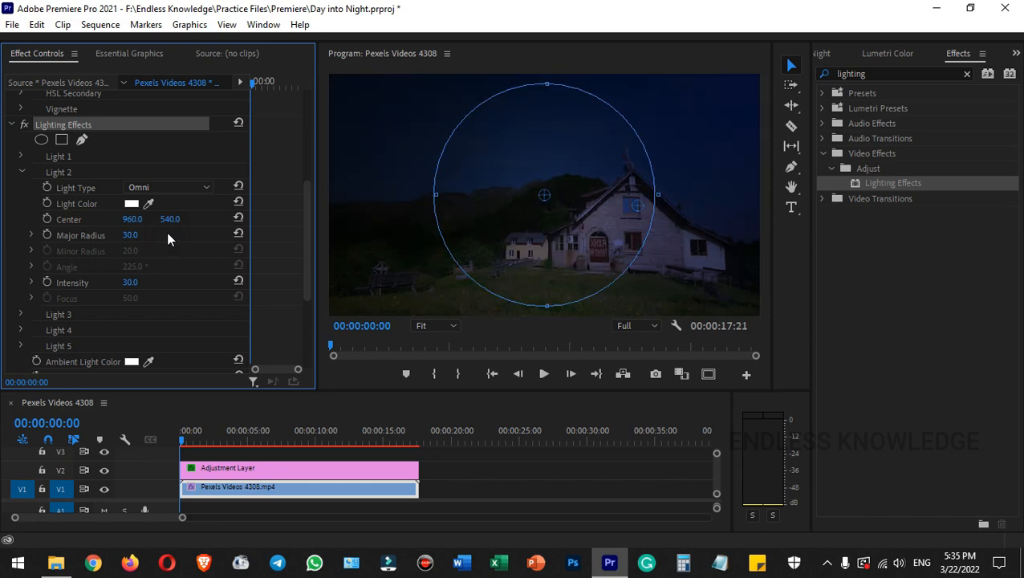
- Center Light 2 on the house's upper window at about 1349.4, 587.0 and set its major radius to 5
left_click_drag(543, 195, 633, 206)
left_click(131, 235)
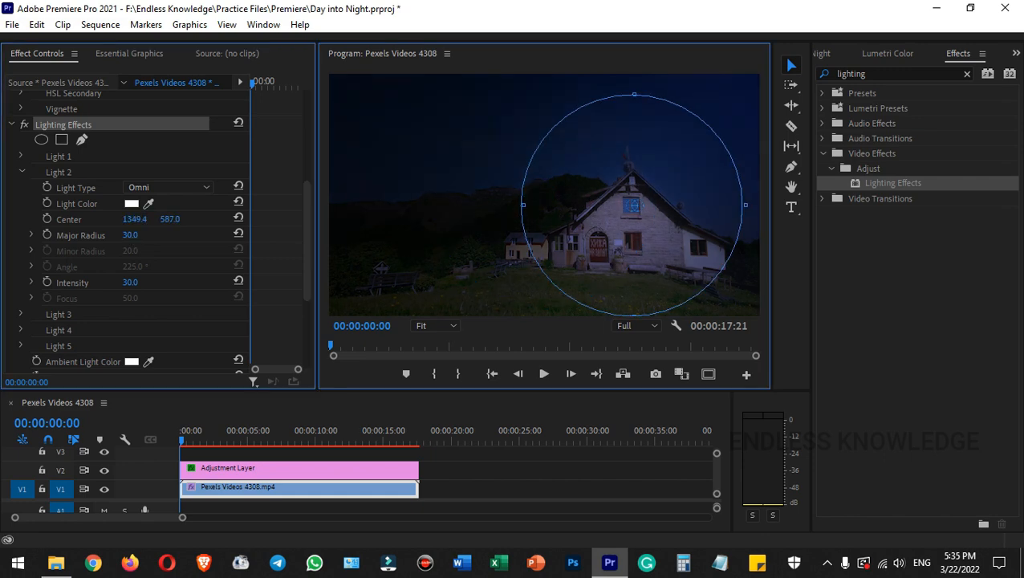
type("5")
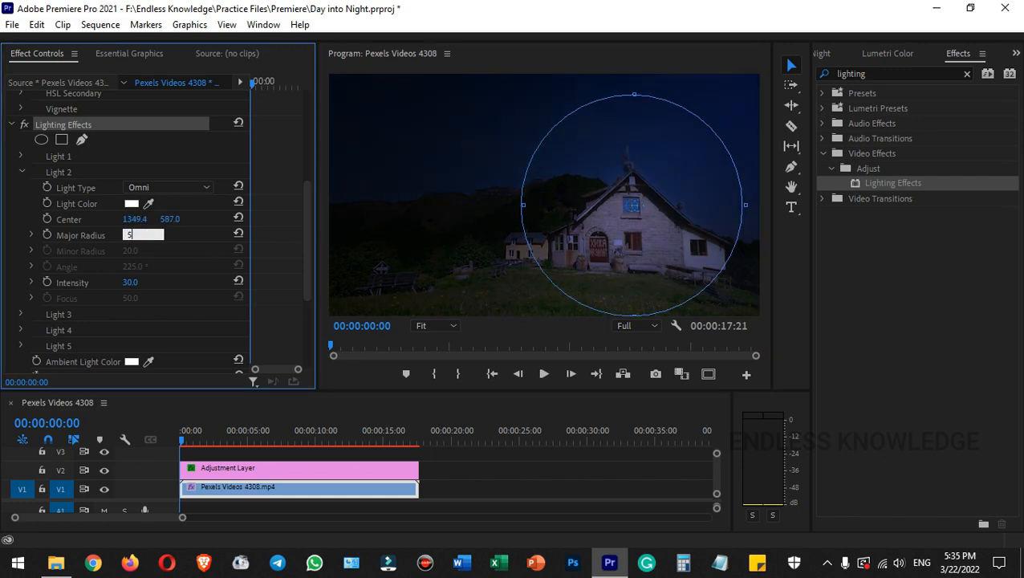
key("Return")
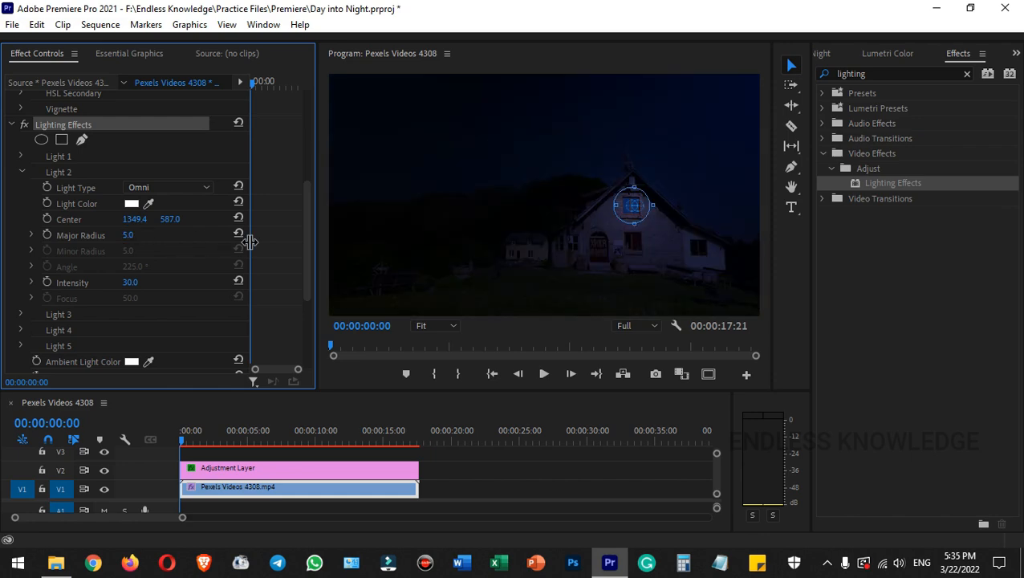
- Set Light 2's major radius to 6 and its light color to orange ff7e00
left_click(141, 234)
type("6")
key("Return")
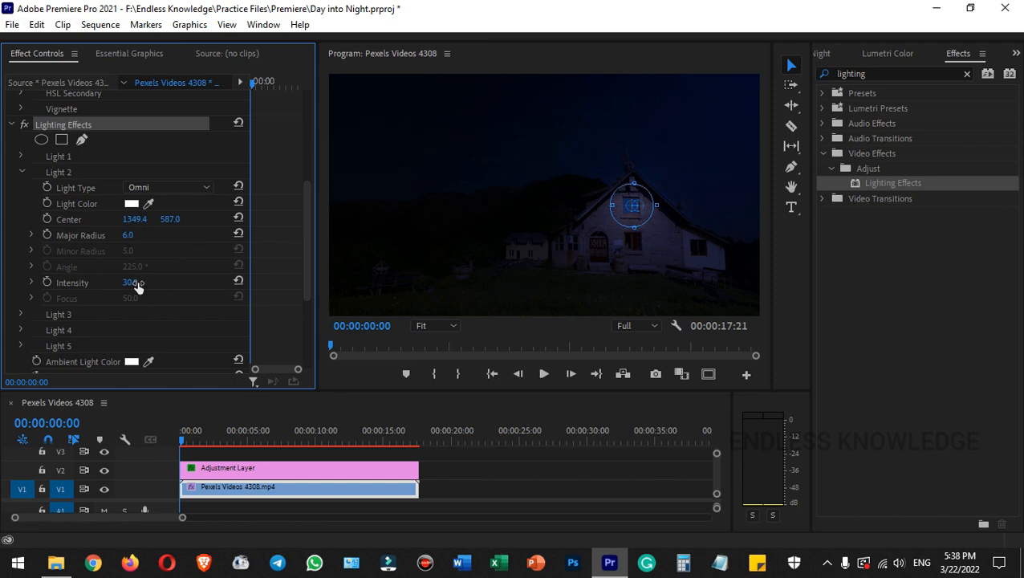
left_click(132, 203)
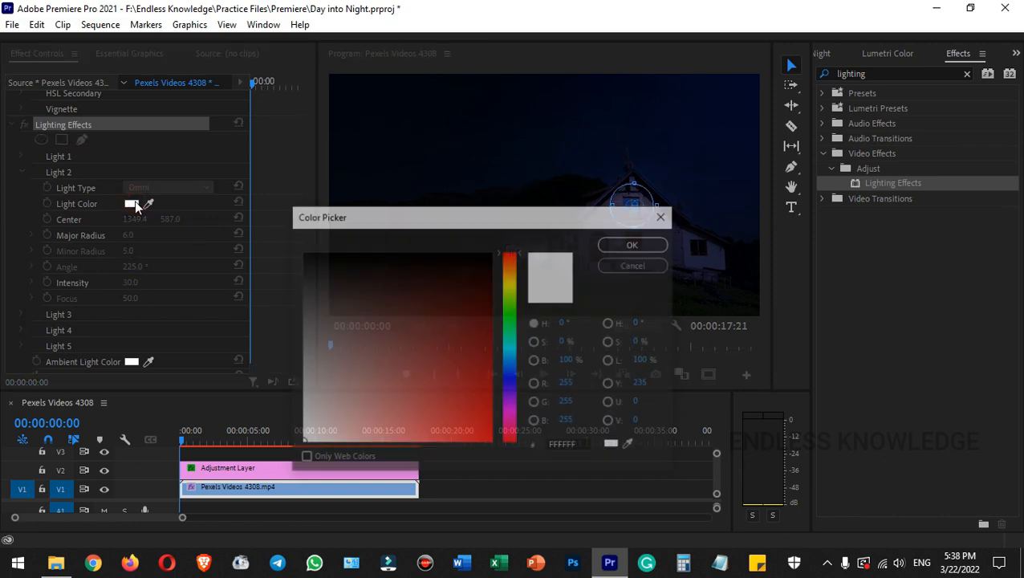
left_click(568, 444)
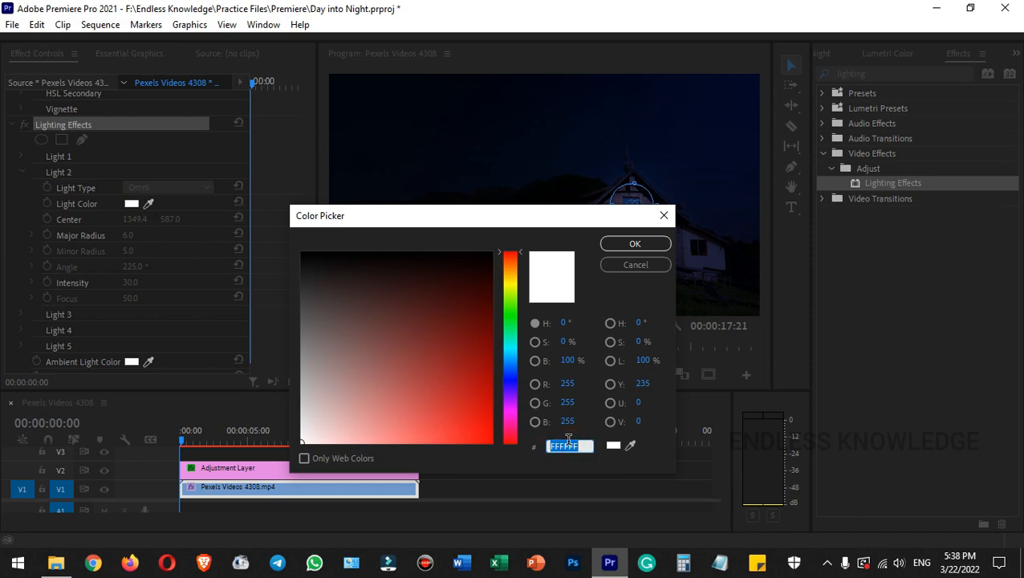
type("ff7e00")
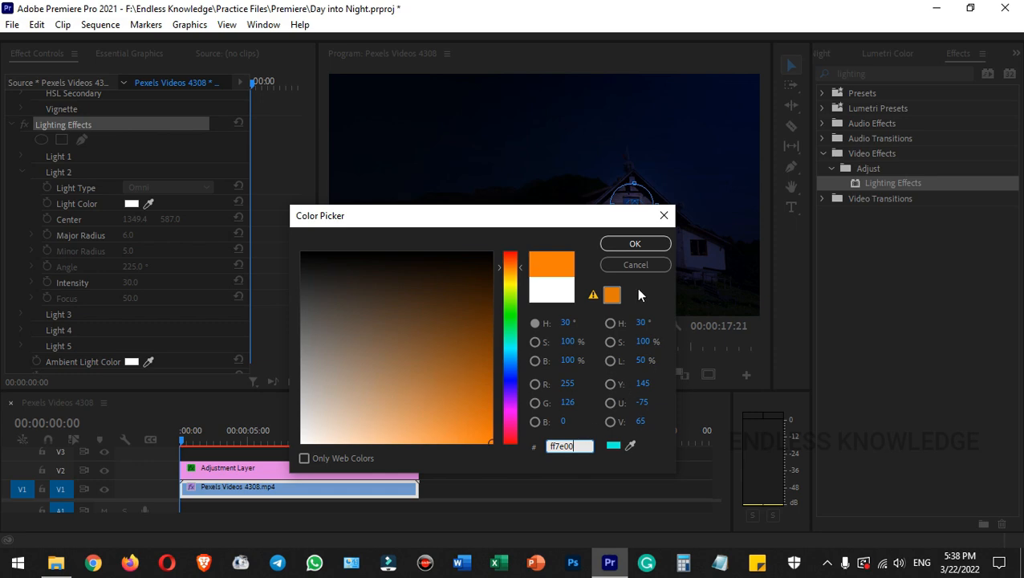
left_click(635, 243)
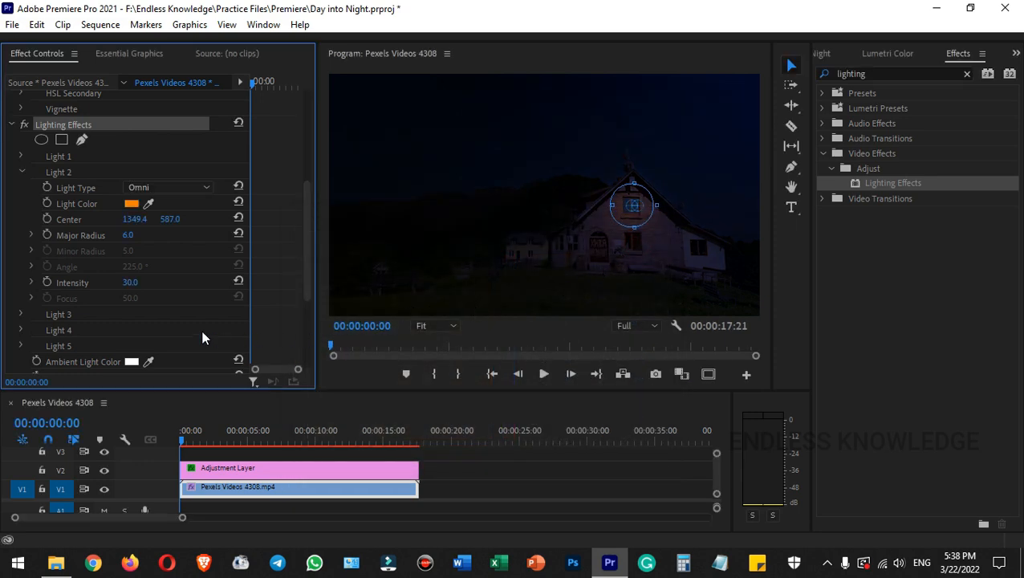
- Raise Light 2's intensity to 80 and check the glow on the house in an enlarged program preview
left_click(132, 282)
type("80")
key("Return")
scroll(165, 273, "up", 1)
left_click(185, 265)
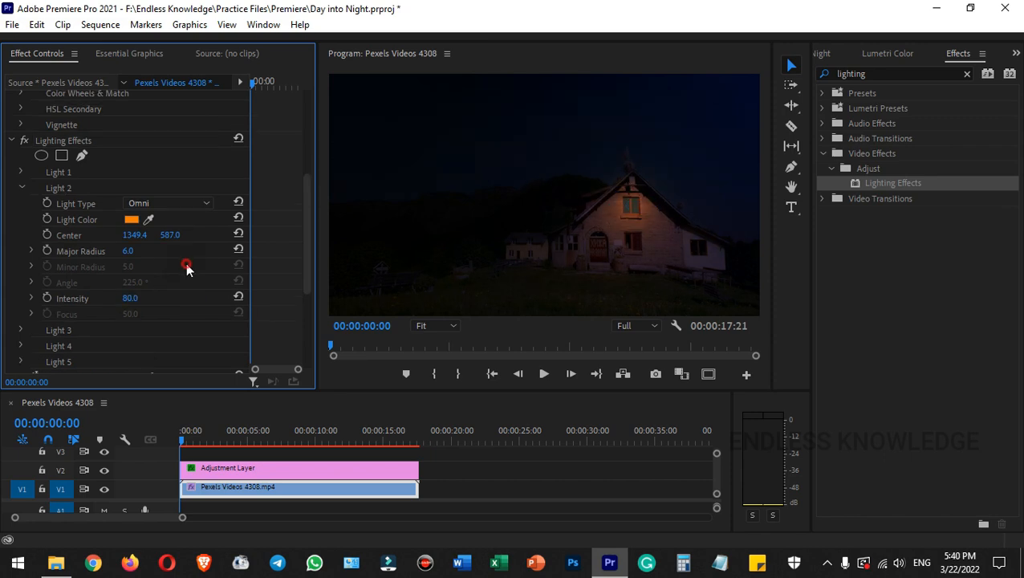
left_click(395, 54)
key("grave")
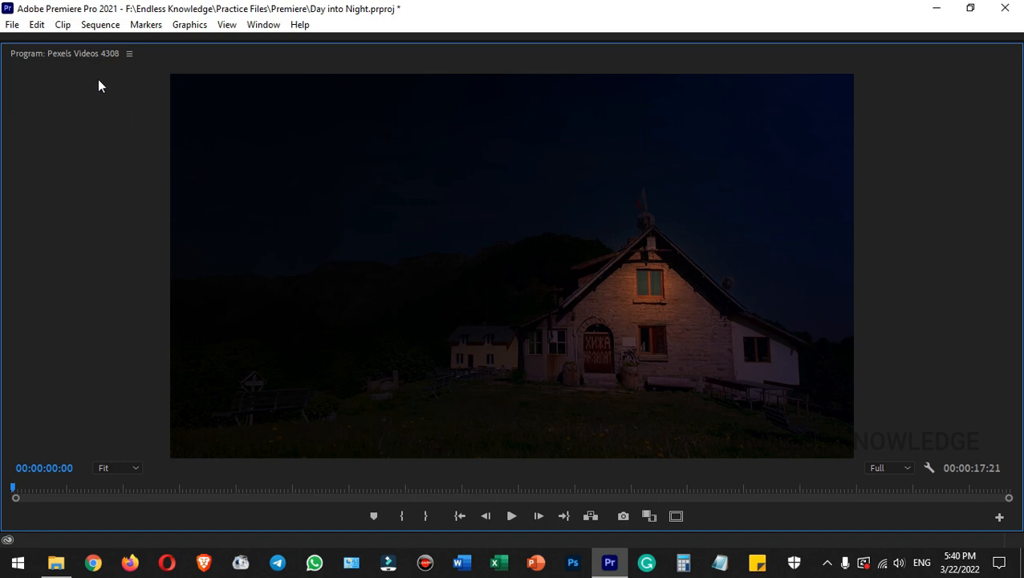
double_click(85, 53)
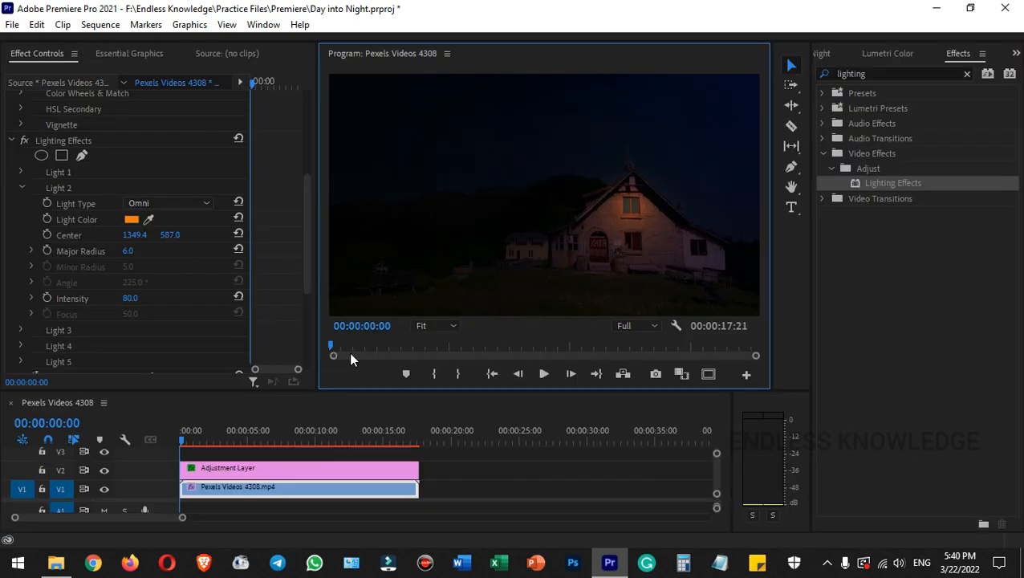
- Move the adjustment layer up to track V3 and duplicate the house clip from V1 onto V2
left_click(305, 468)
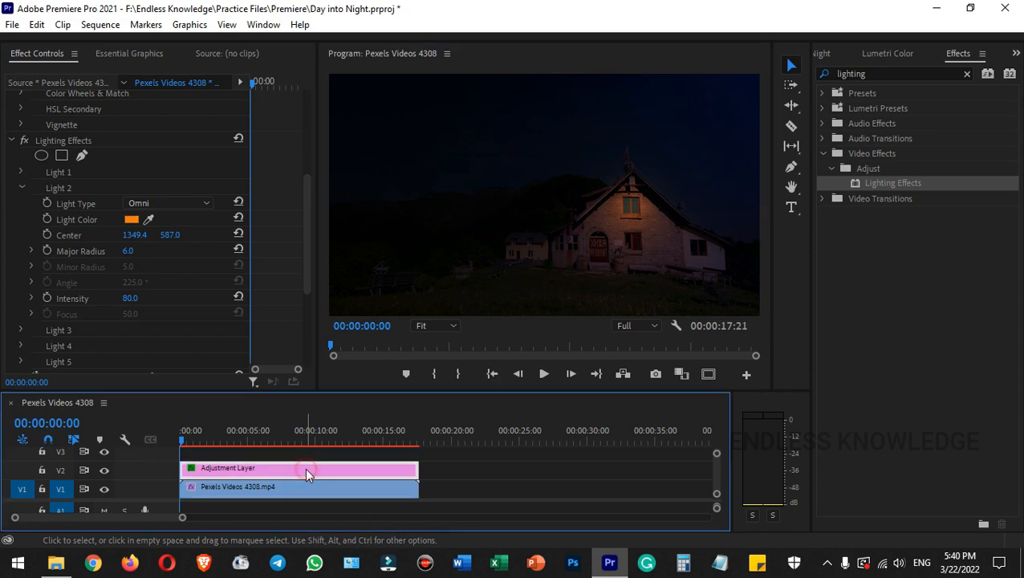
left_click_drag(305, 467, 307, 456)
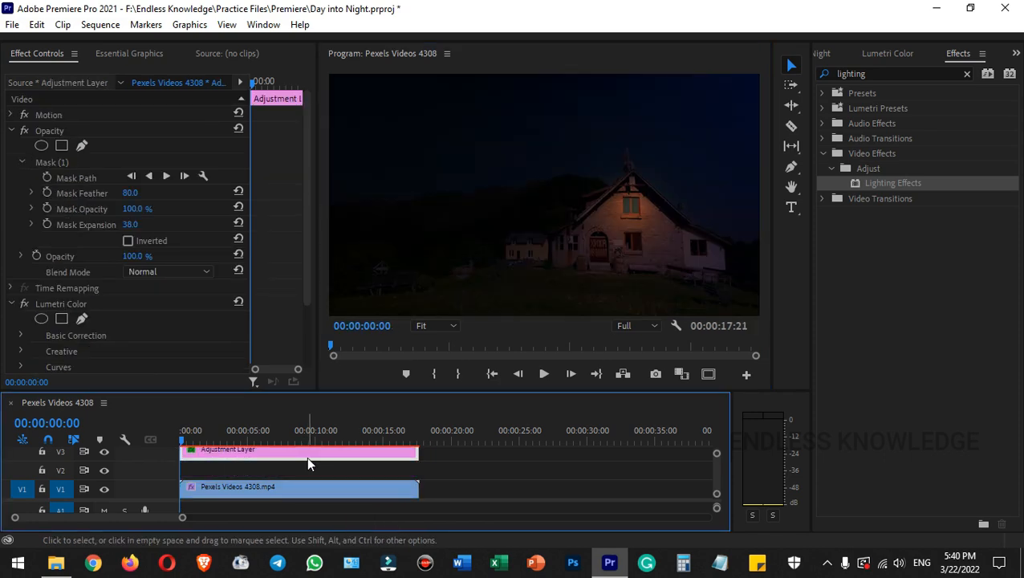
left_click(276, 489)
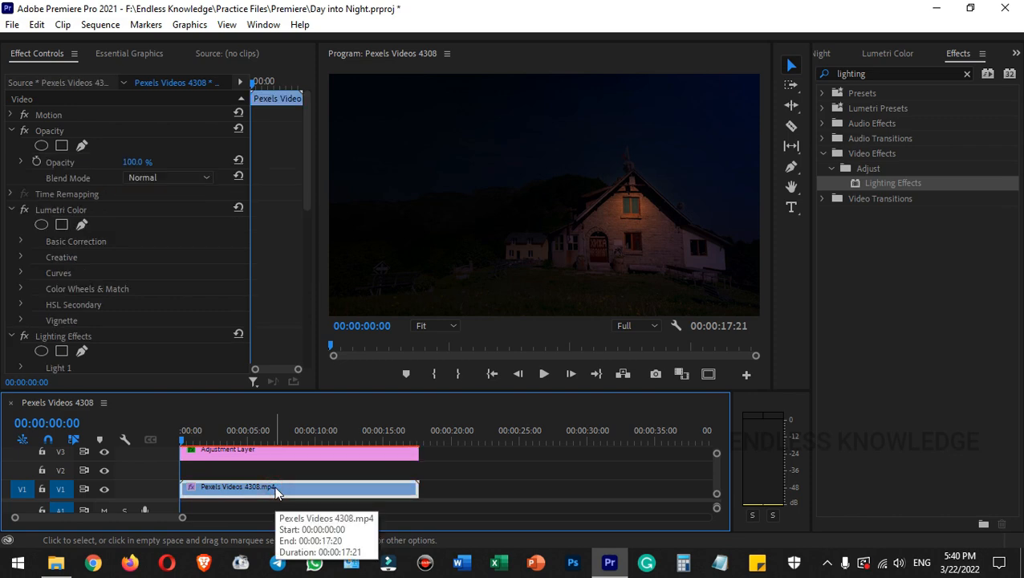
left_click_drag(274, 486, 273, 471)
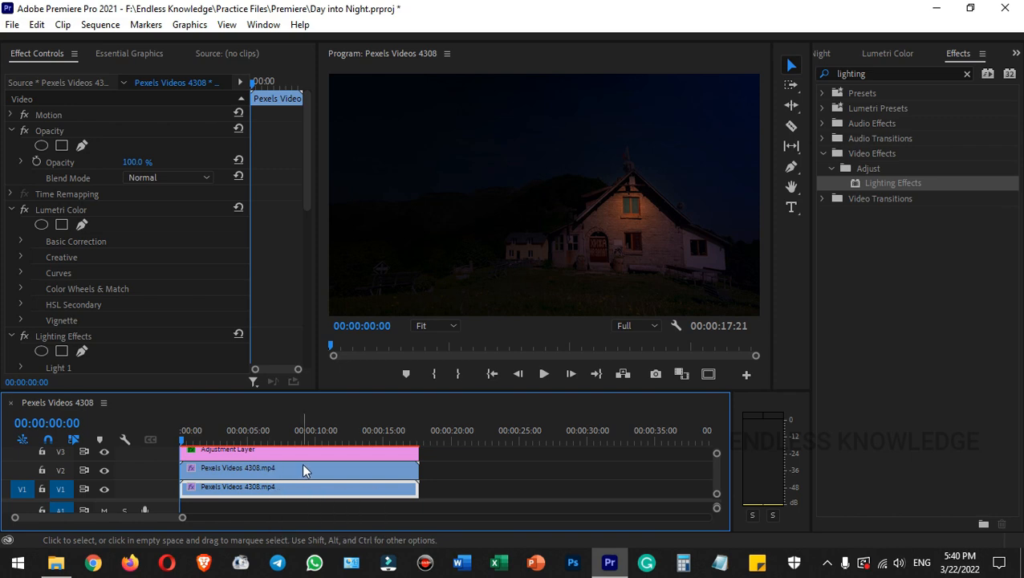
- Remove the Lumetri Color and Lighting Effects from the duplicated house clip on V2
left_click(303, 465)
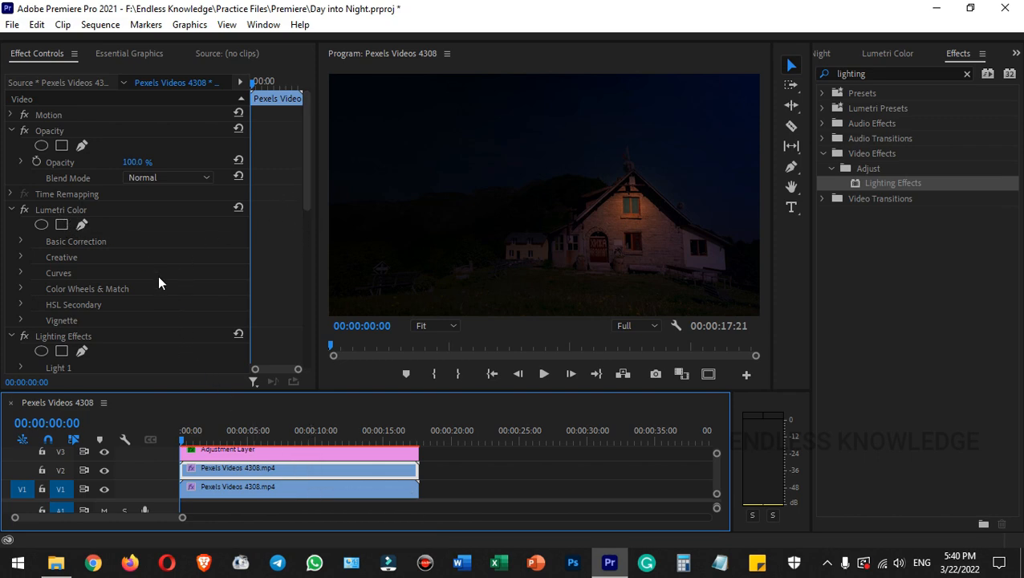
left_click(63, 208)
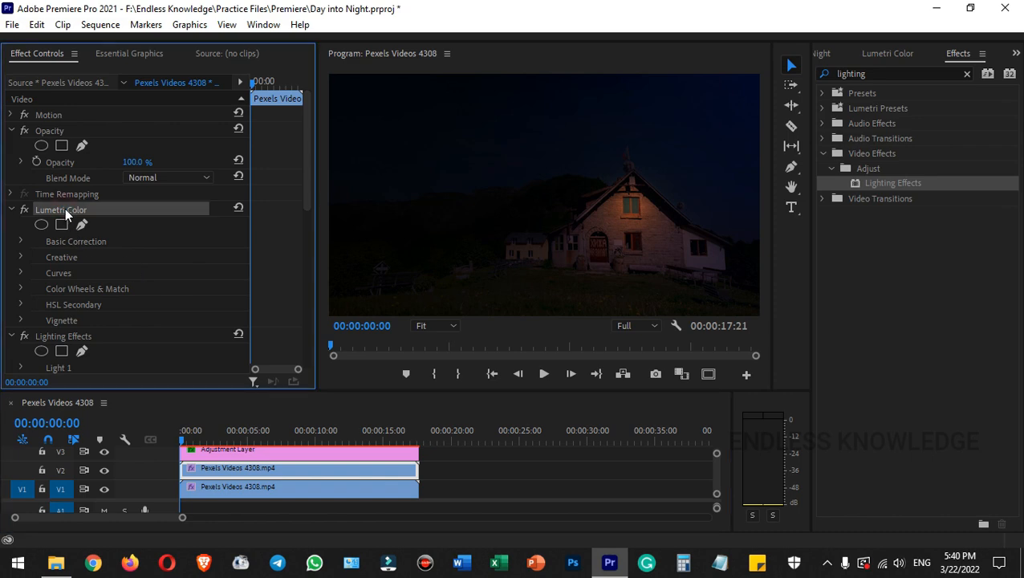
key("Delete")
left_click(89, 211)
key("Delete")
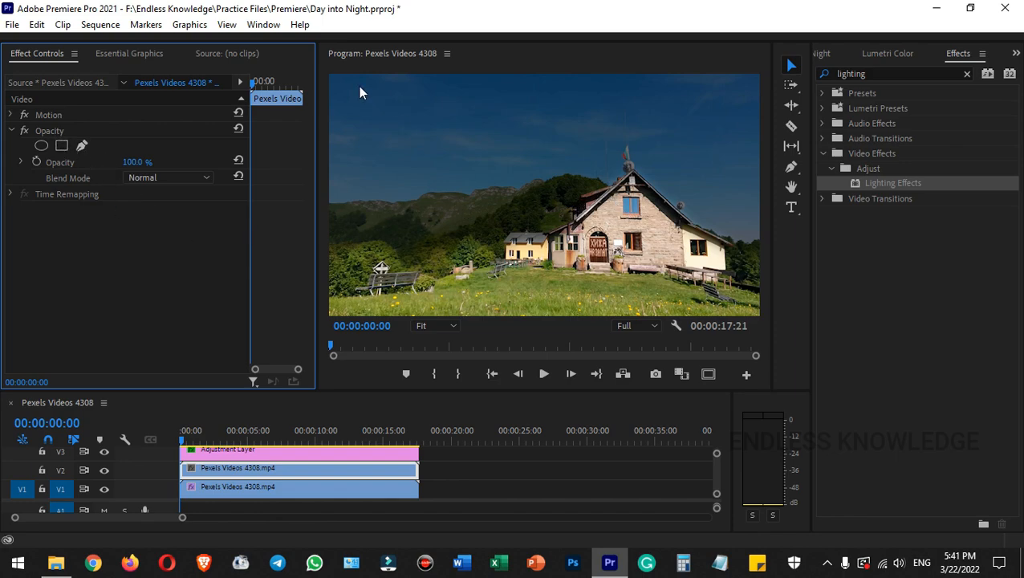
- Draw a free-form opacity mask on the V2 clip around the left pane of the upper window and fit its corners to the glass
left_click(443, 326)
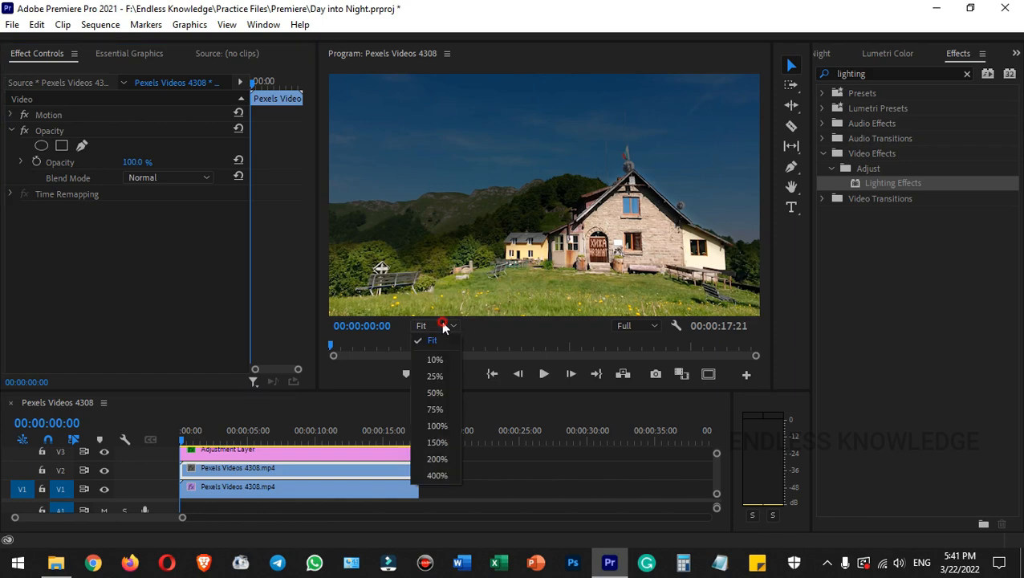
left_click(442, 443)
left_click_drag(537, 313, 604, 314)
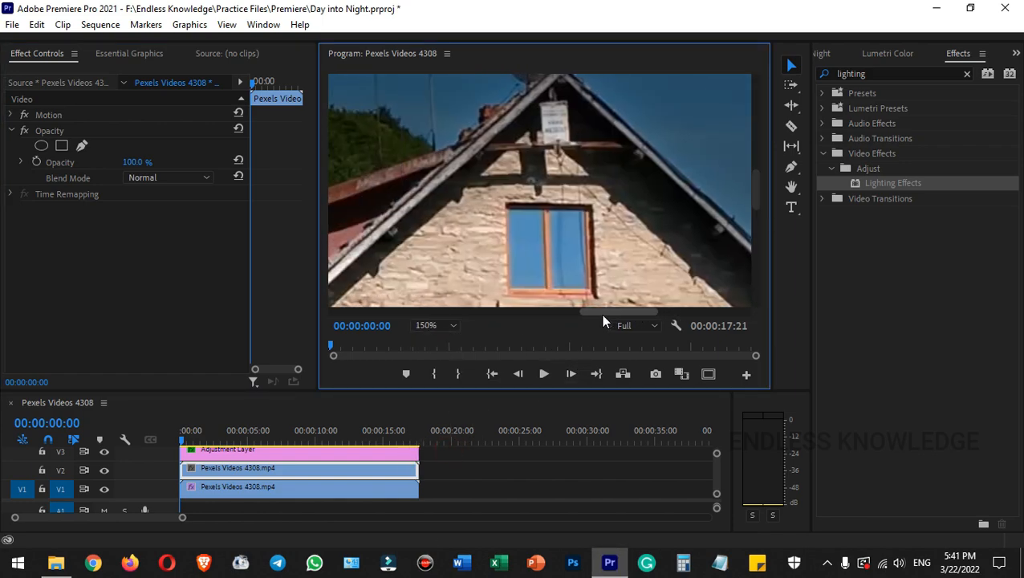
left_click(50, 132)
left_click(81, 147)
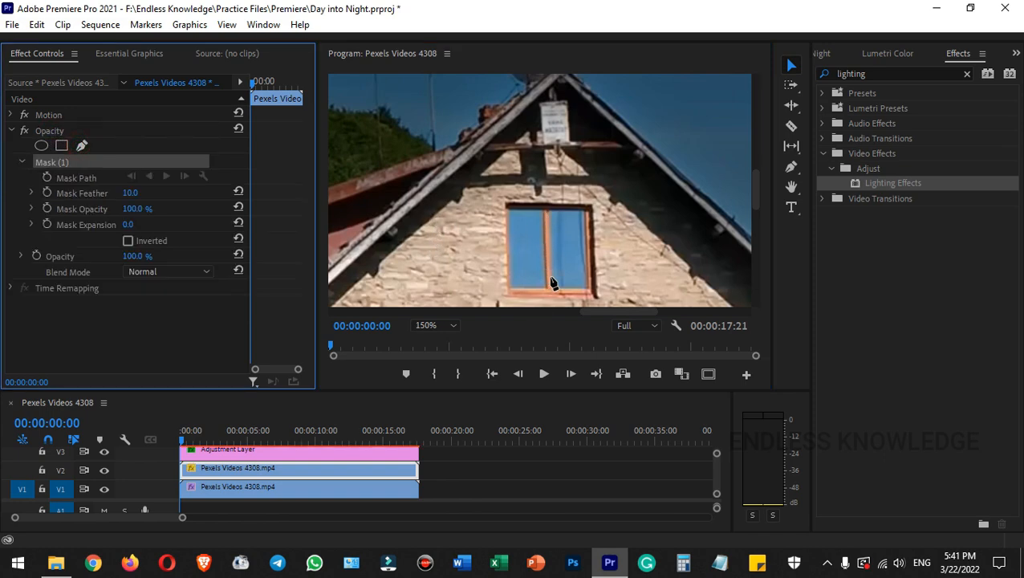
left_click(509, 210)
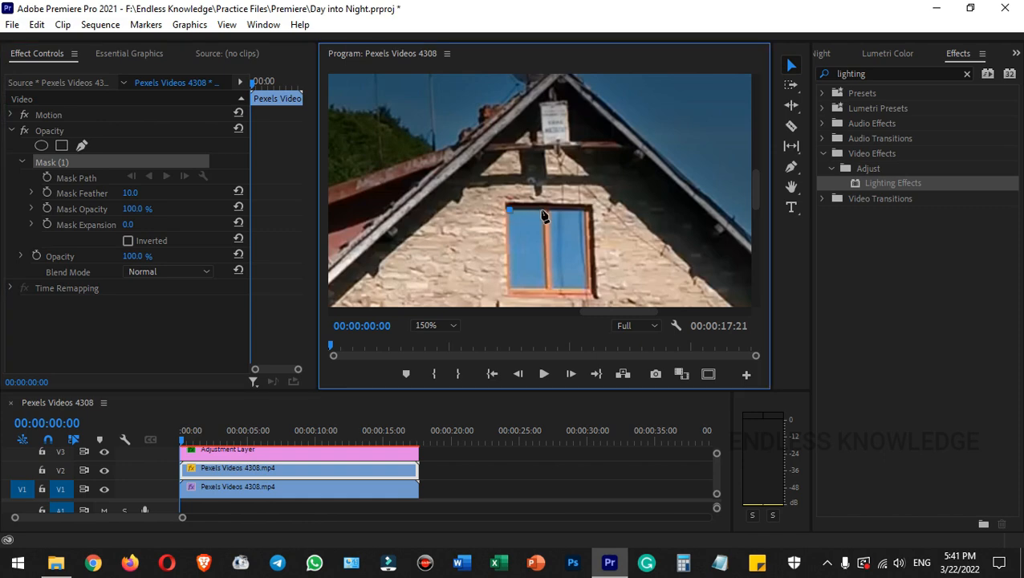
left_click(545, 210)
left_click(545, 288)
left_click(510, 287)
left_click(510, 209)
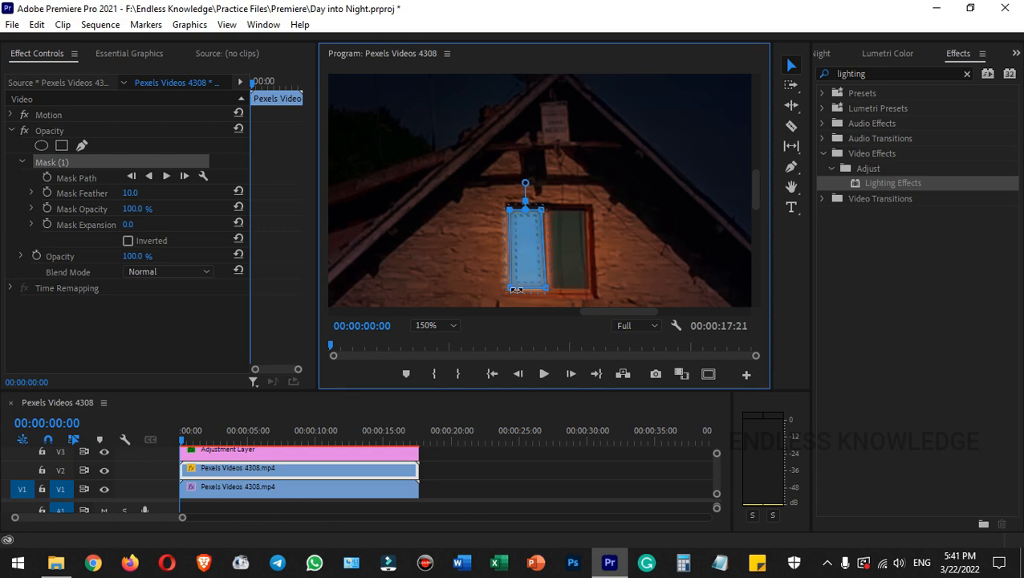
left_click_drag(510, 288, 511, 287)
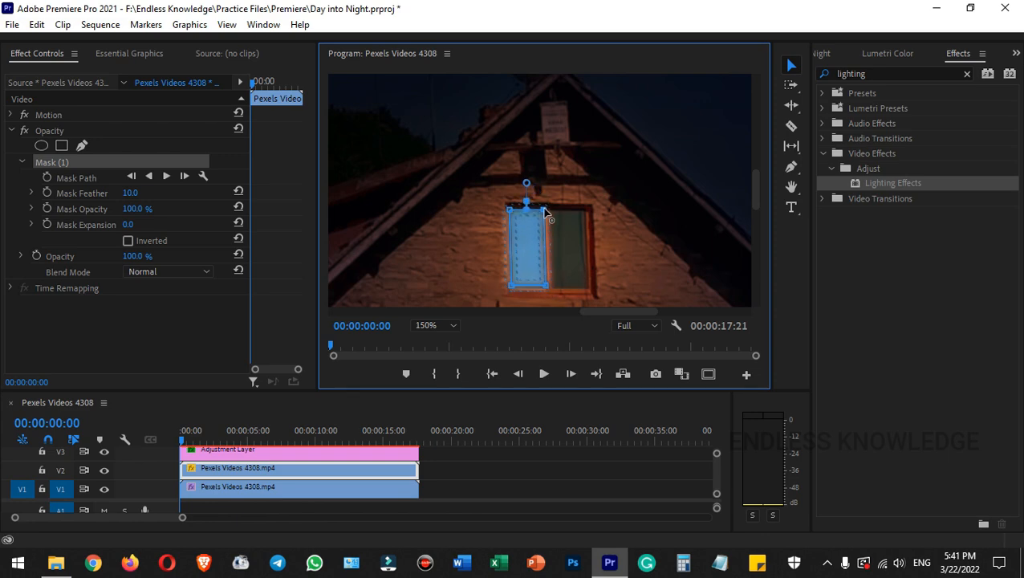
mouse_move(511, 211)
left_mouse_down()
mouse_move(519, 215)
mouse_move(512, 211)
left_mouse_up()
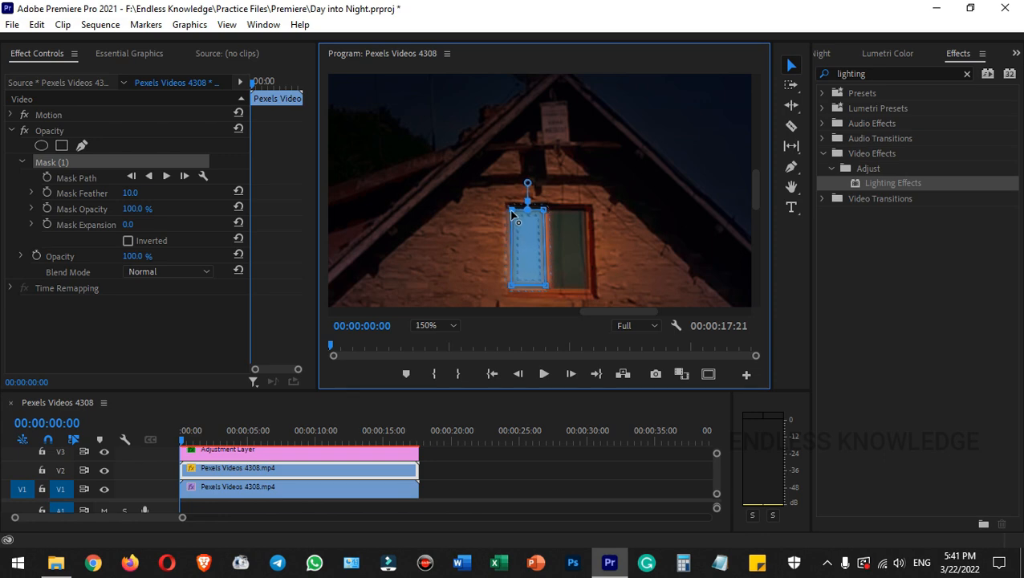
- Add a second free-form opacity mask around the right pane of the upper window and refine its corner points
left_click(82, 145)
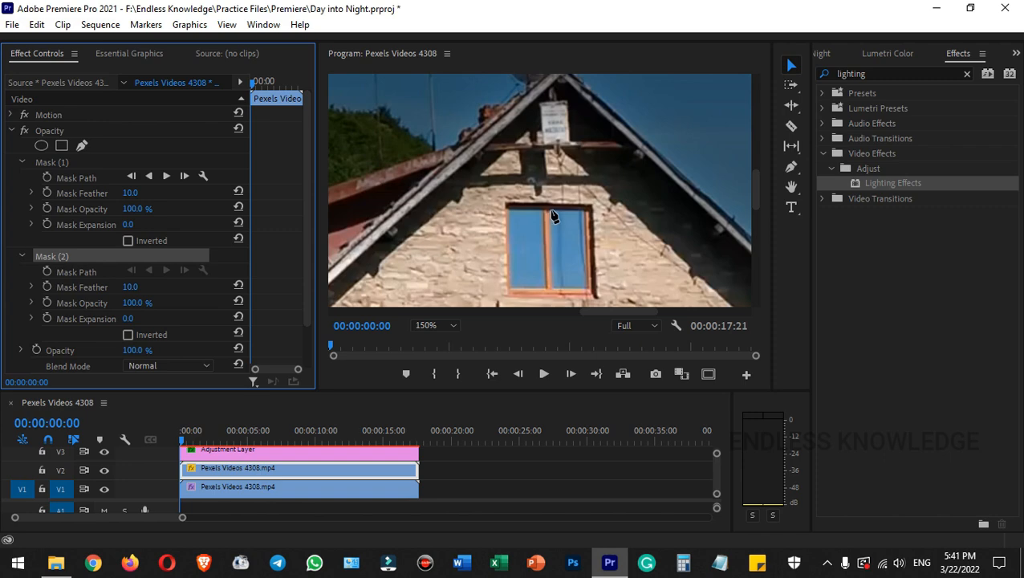
left_click(548, 211)
left_click(587, 211)
left_click(587, 289)
left_click(552, 288)
left_click(548, 211)
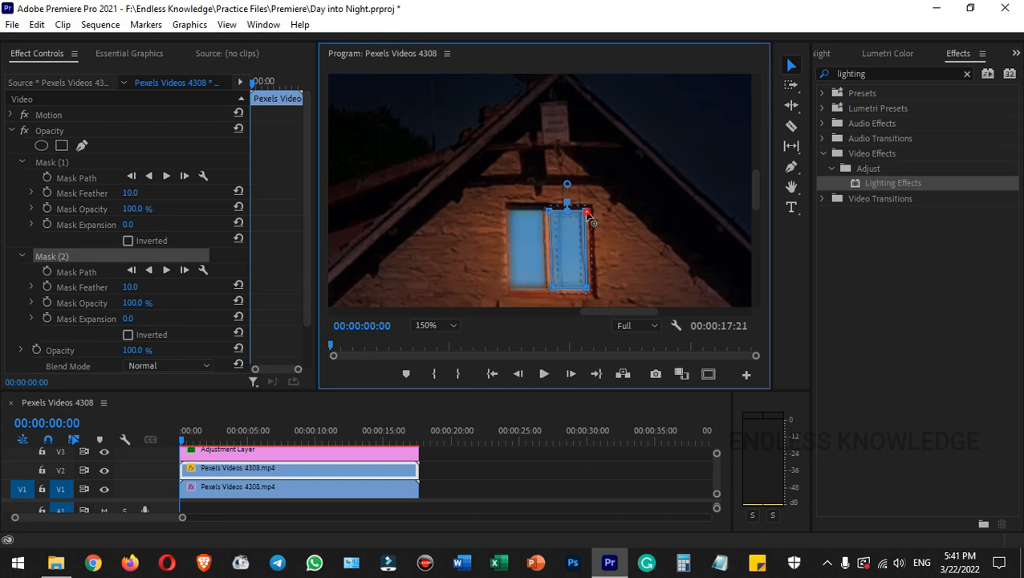
left_click_drag(585, 211, 551, 212)
left_click_drag(552, 288, 587, 286)
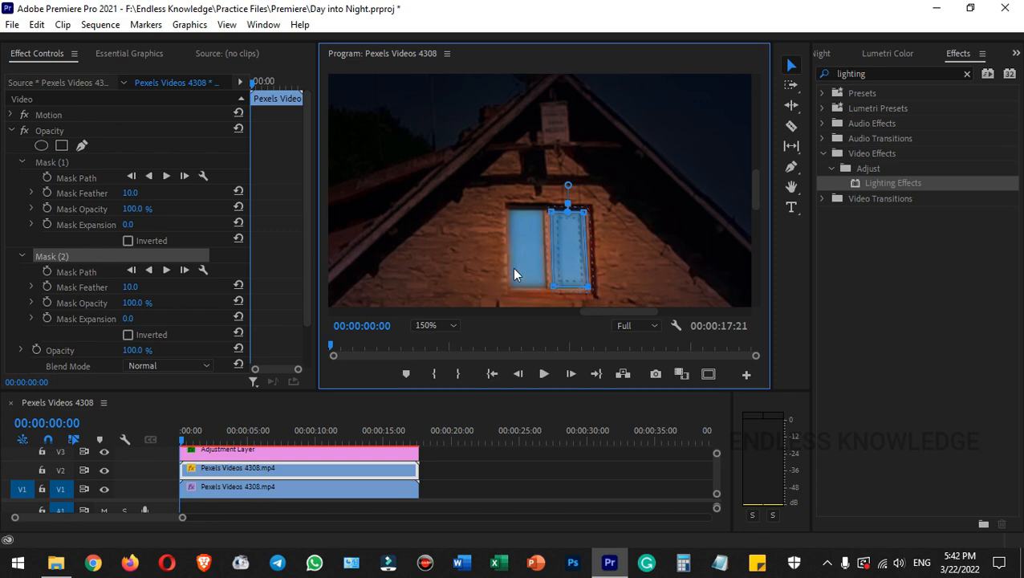
- Set the mask feather of both window pane masks to 4
left_click(129, 287)
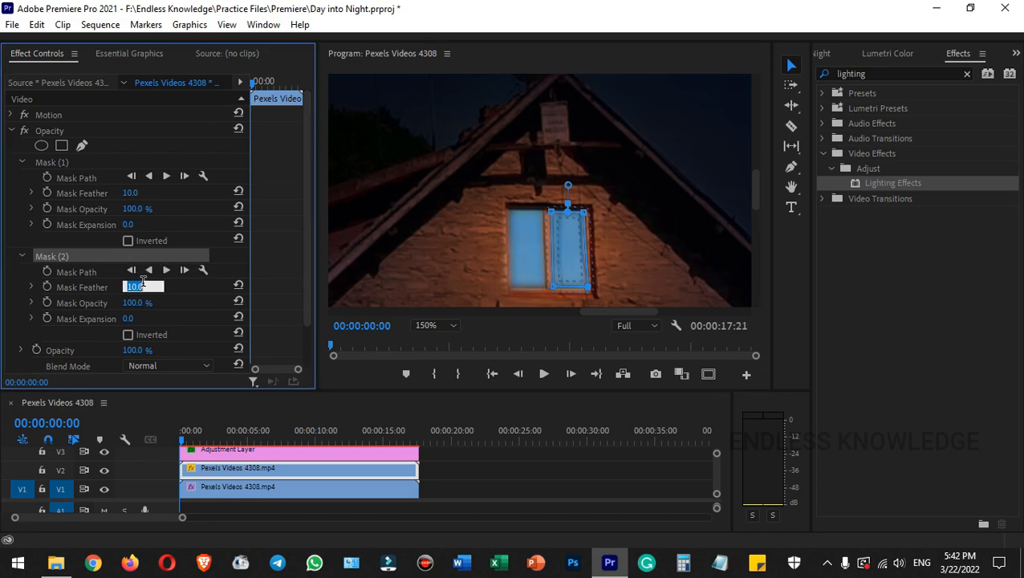
type("5")
key("Return")
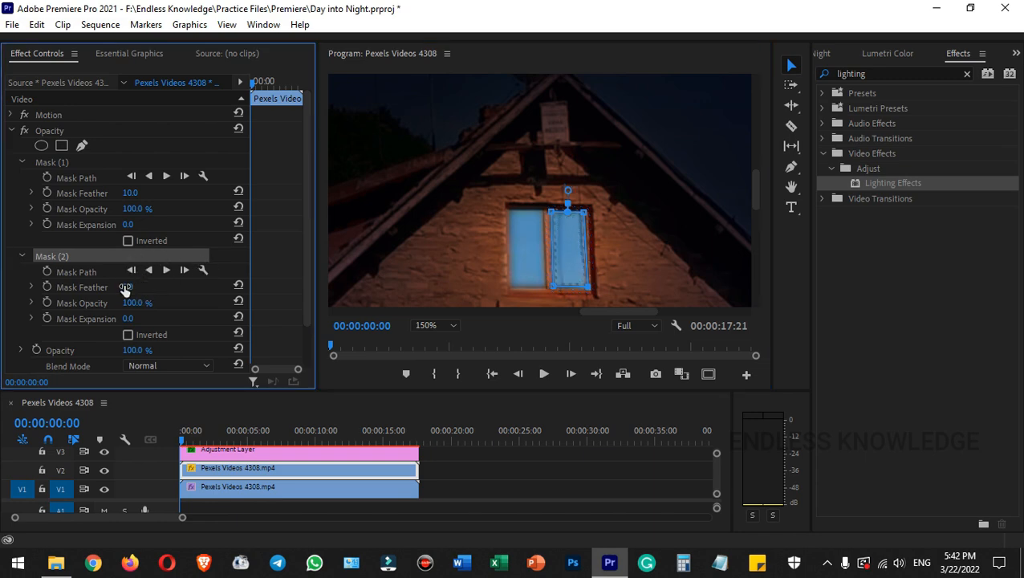
left_click(140, 286)
type("4")
key("Return")
left_click(141, 192)
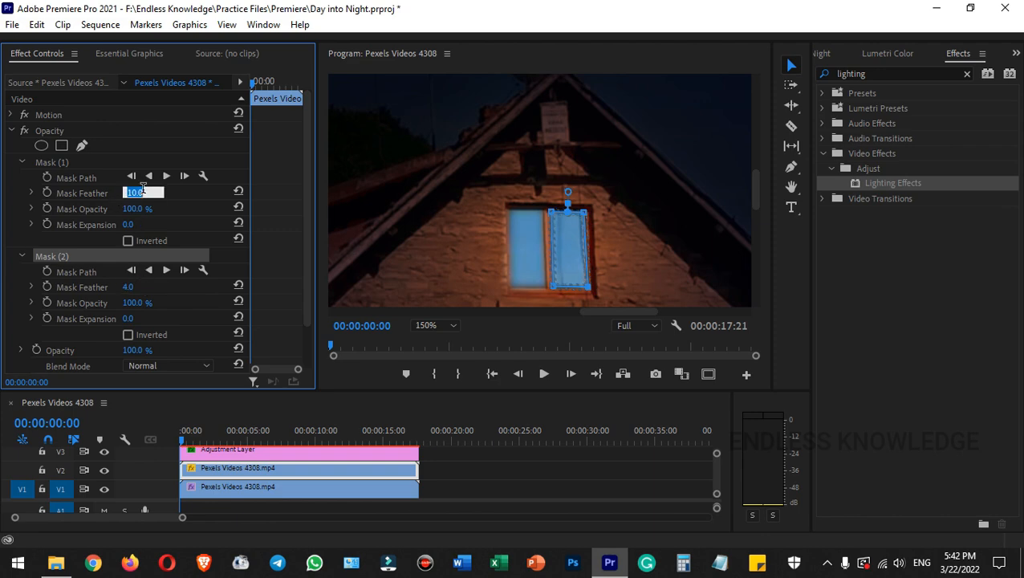
type("4")
key("Return")
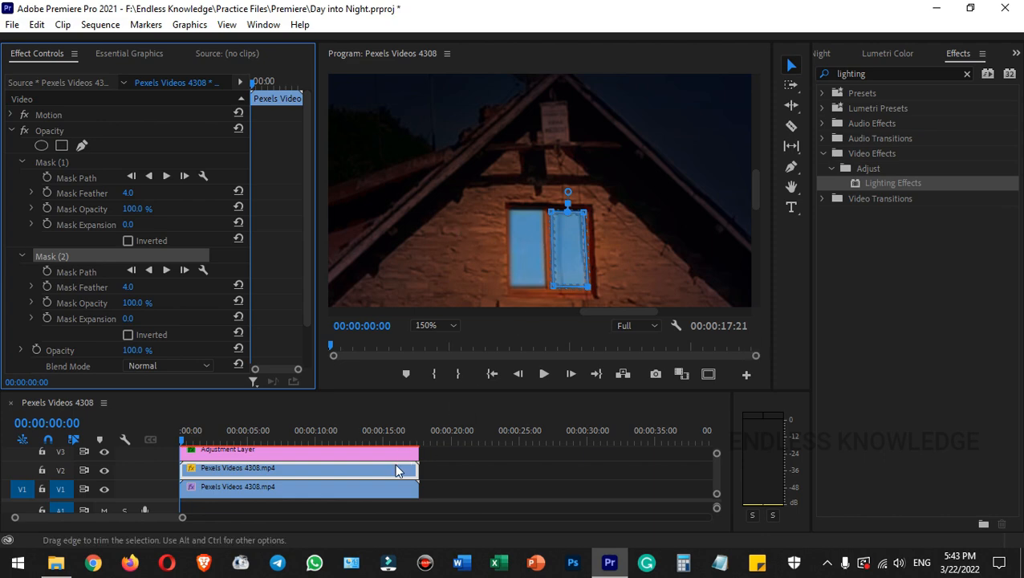
- Apply Lumetri Color to the masked V2 clip with temperature 150, exposure 2.1 and slightly raised highlights, and preview the playback
left_click(883, 55)
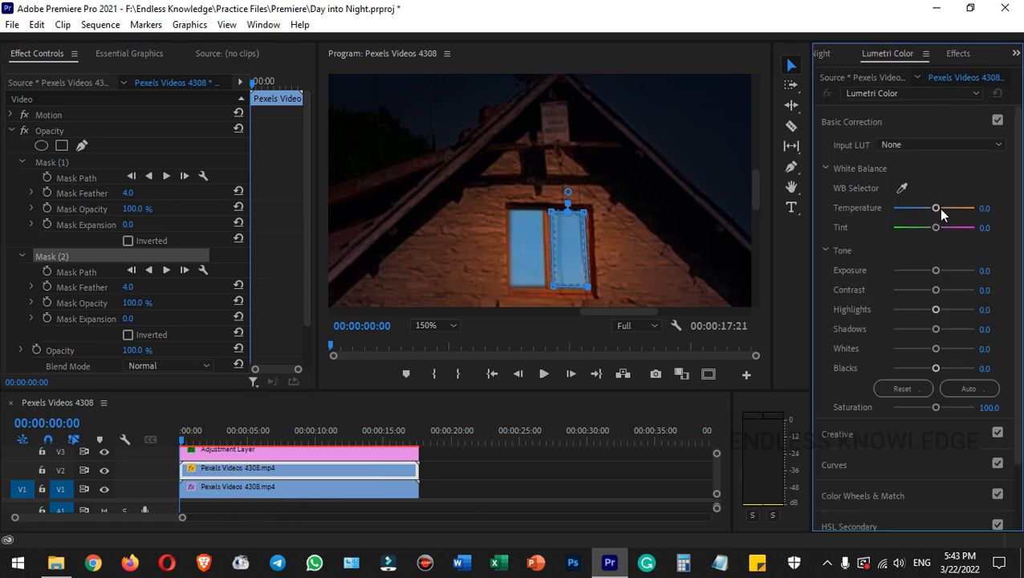
left_click_drag(937, 209, 970, 209)
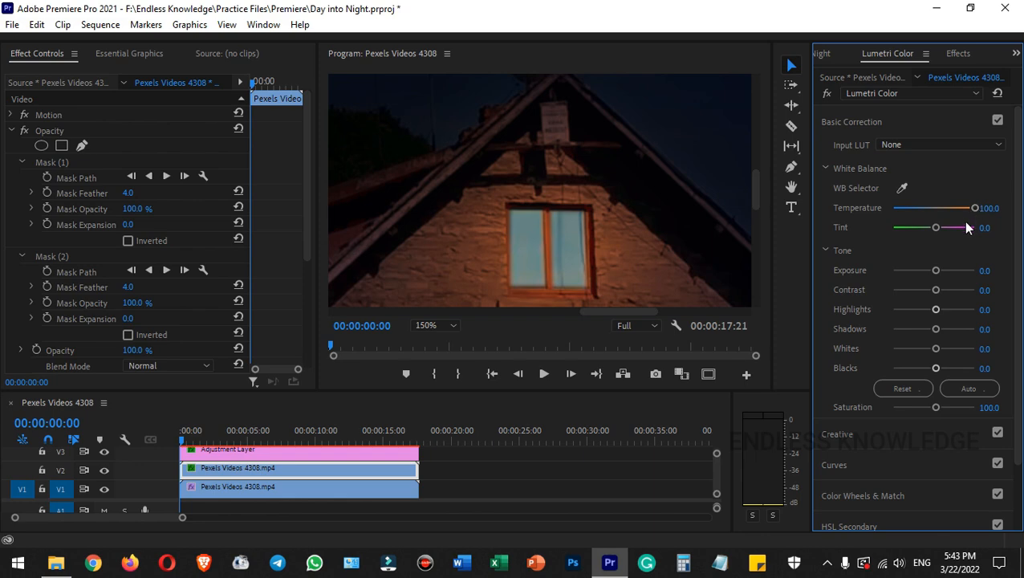
left_click(994, 207)
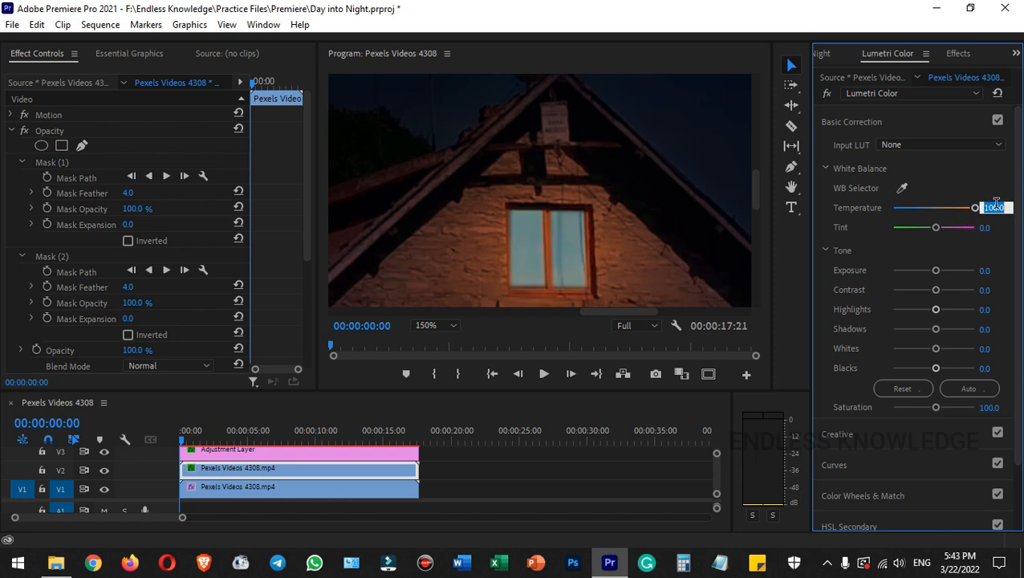
type("150")
key("Return")
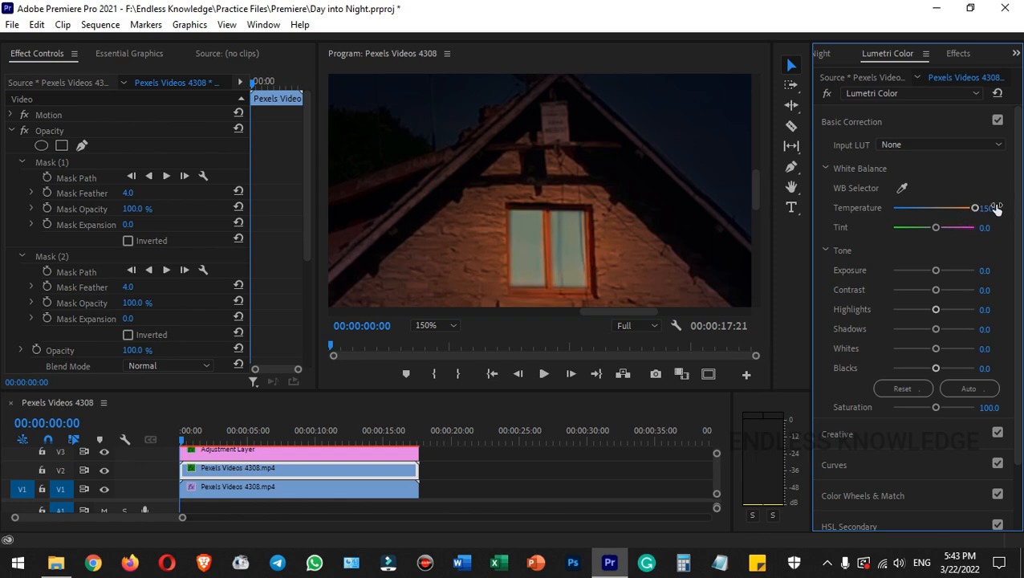
left_click_drag(936, 269, 950, 275)
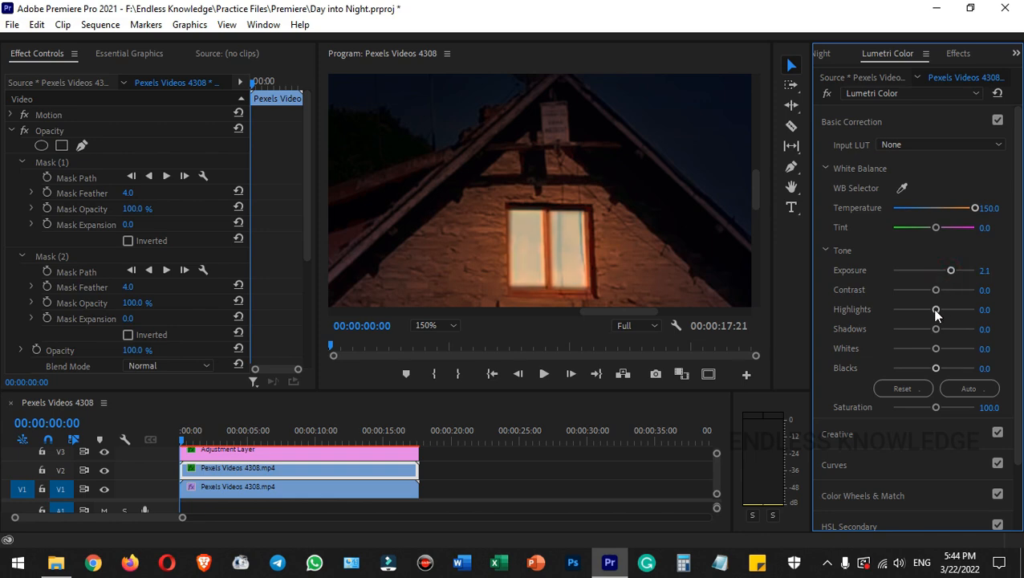
left_click_drag(936, 313, 943, 315)
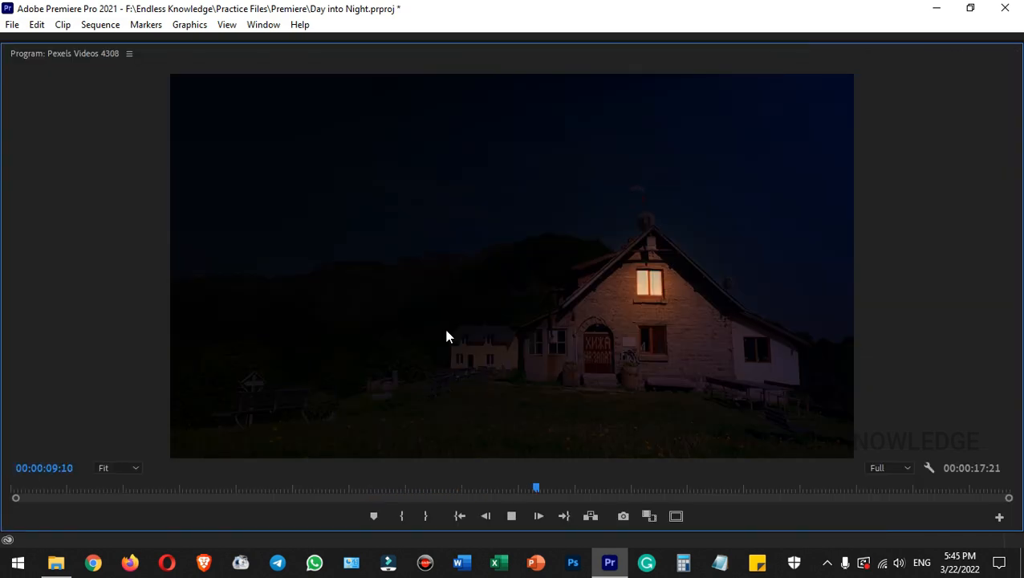
key("space")
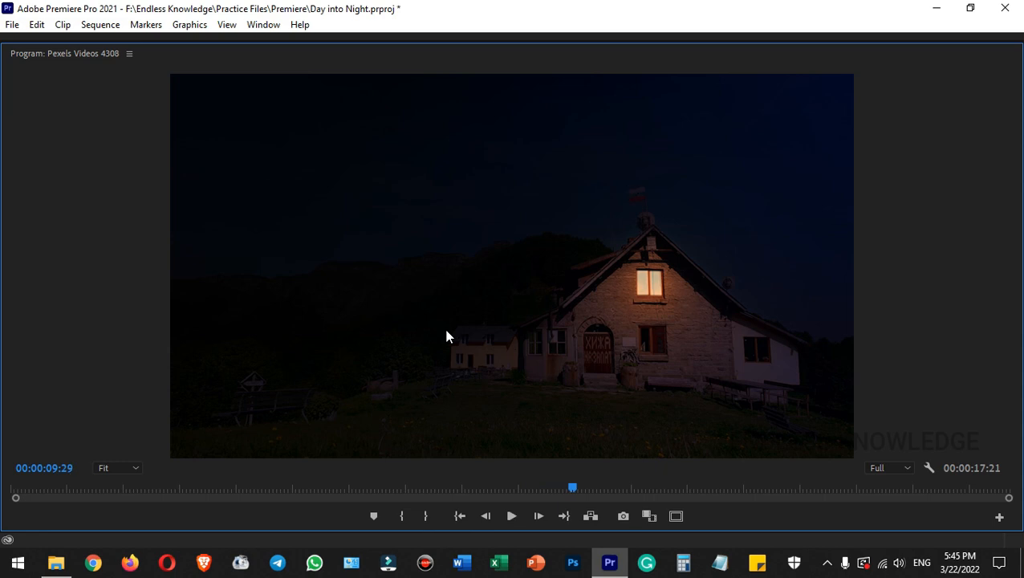